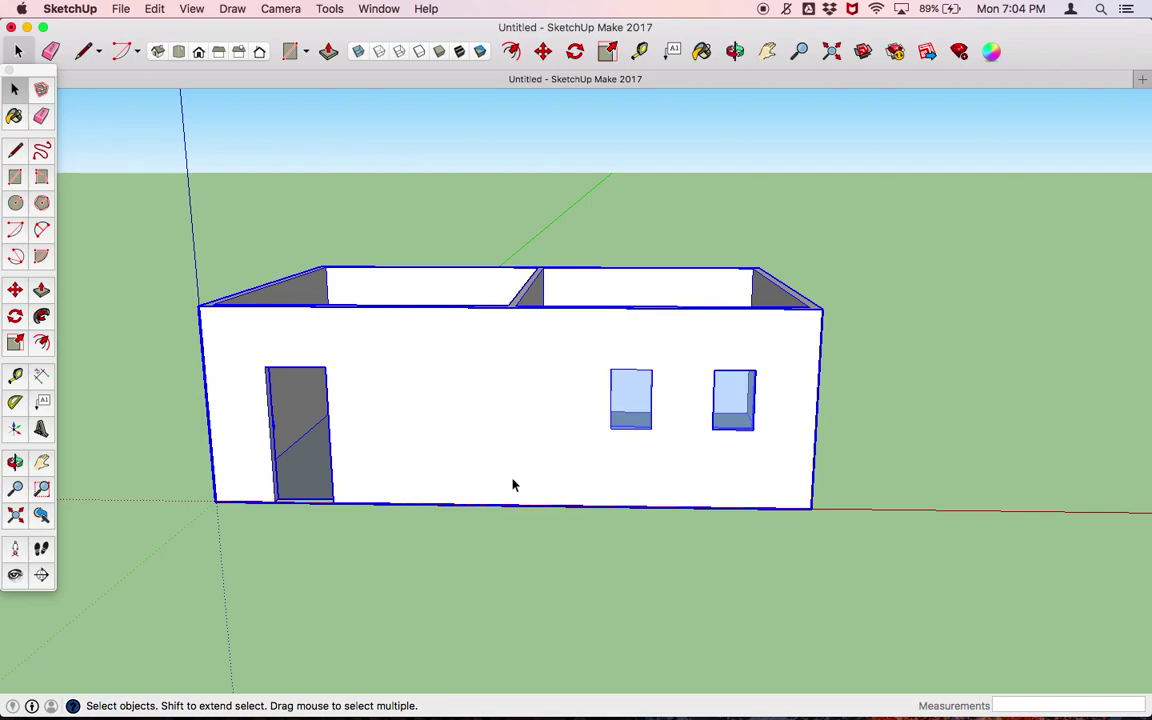
# Draw a 30' by 20' rectangle across the top of the walls, between opposite outer corners, to cover the house.
pyautogui.press('o')
pyautogui.moveTo(496, 437); pyautogui.dragTo(512, 673)
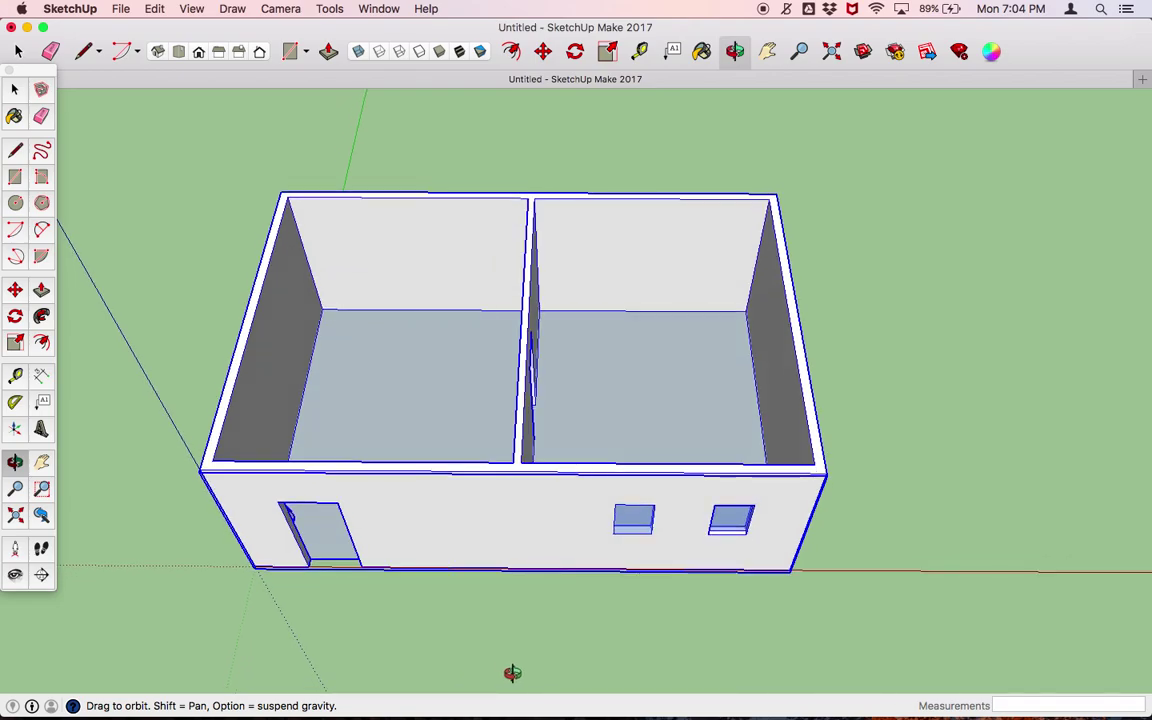
pyautogui.press('r')
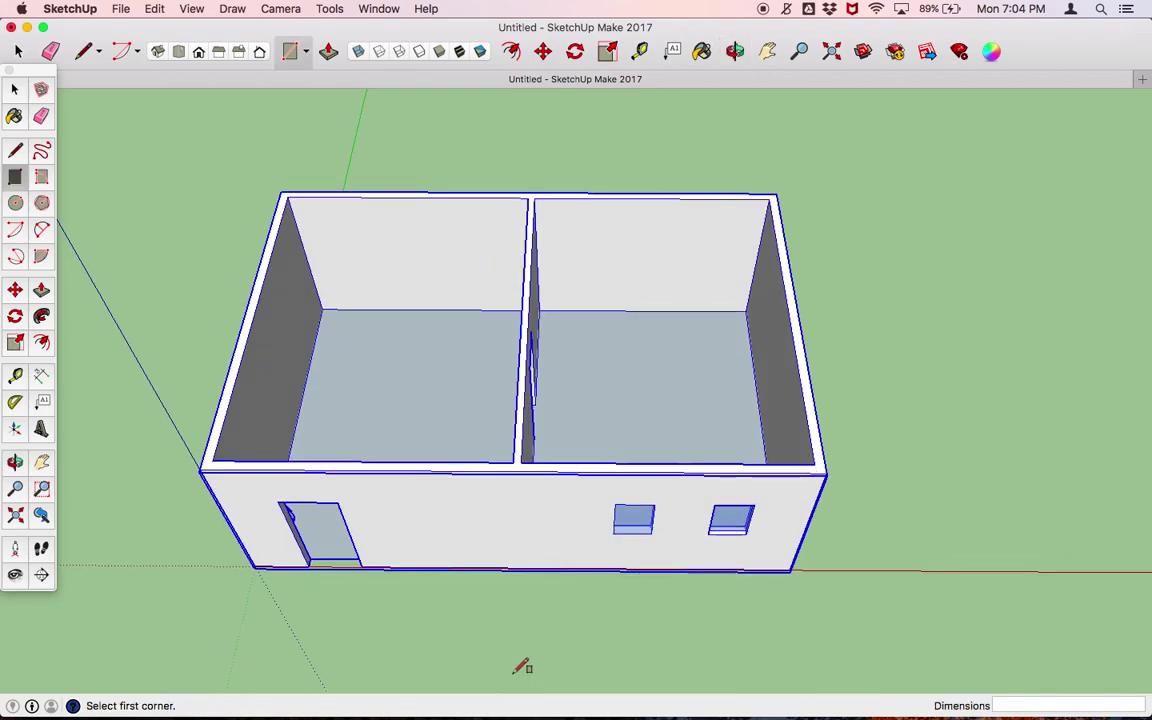
pyautogui.click(200, 468)
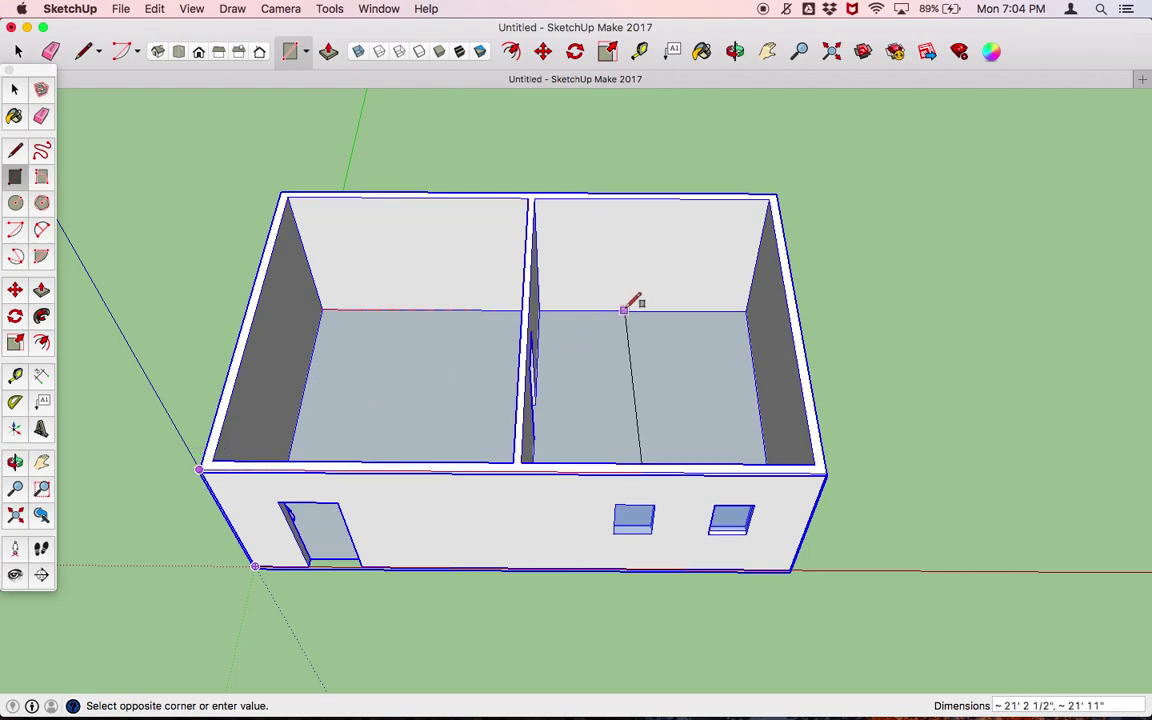
pyautogui.click(777, 194)
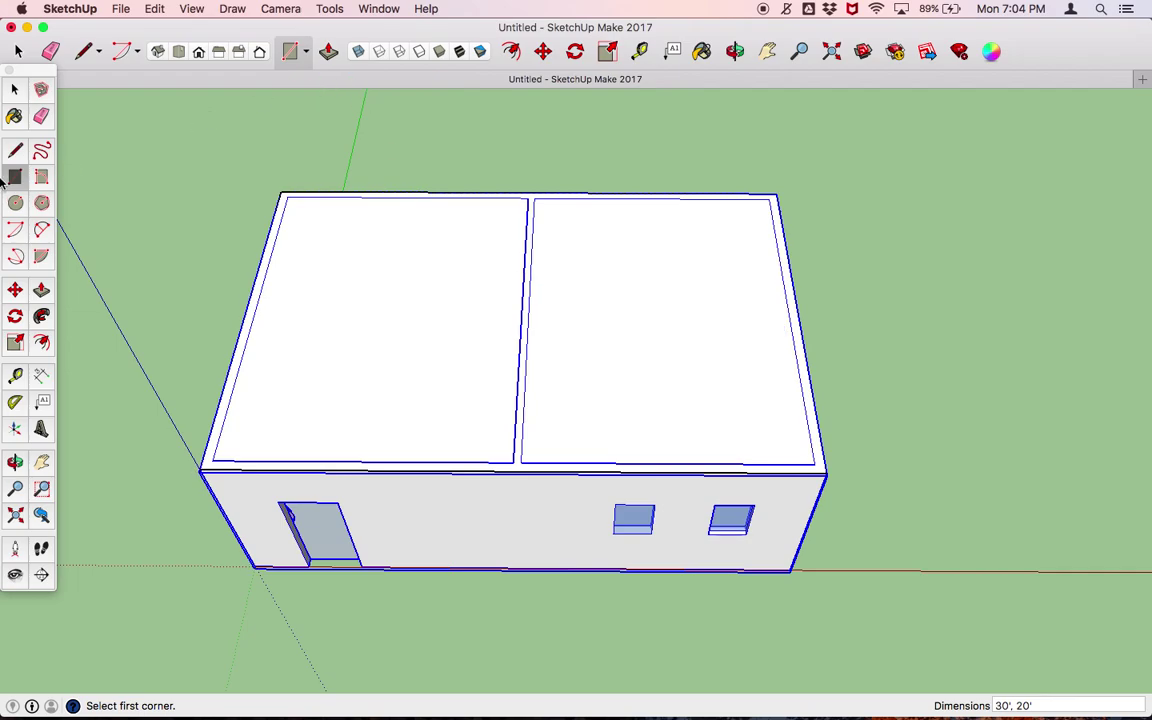
# Draw a 30' line lengthwise across the top face, joining the midpoints of its two short edges.
pyautogui.press('l')
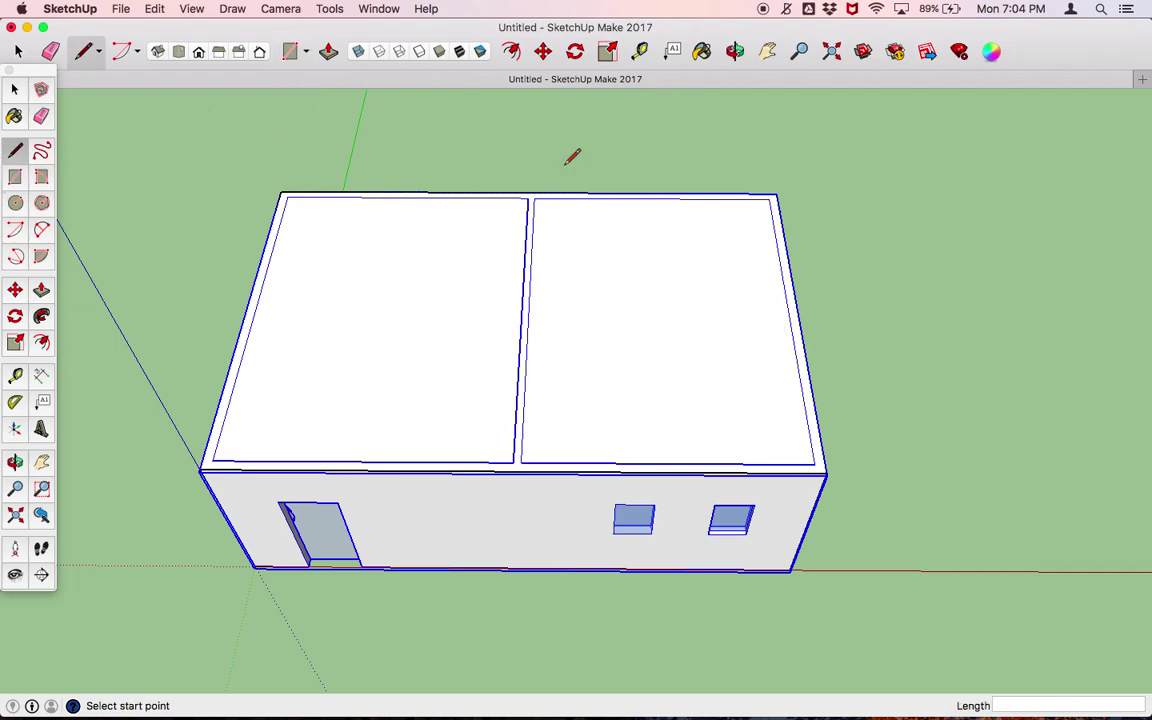
pyautogui.click(244, 314)
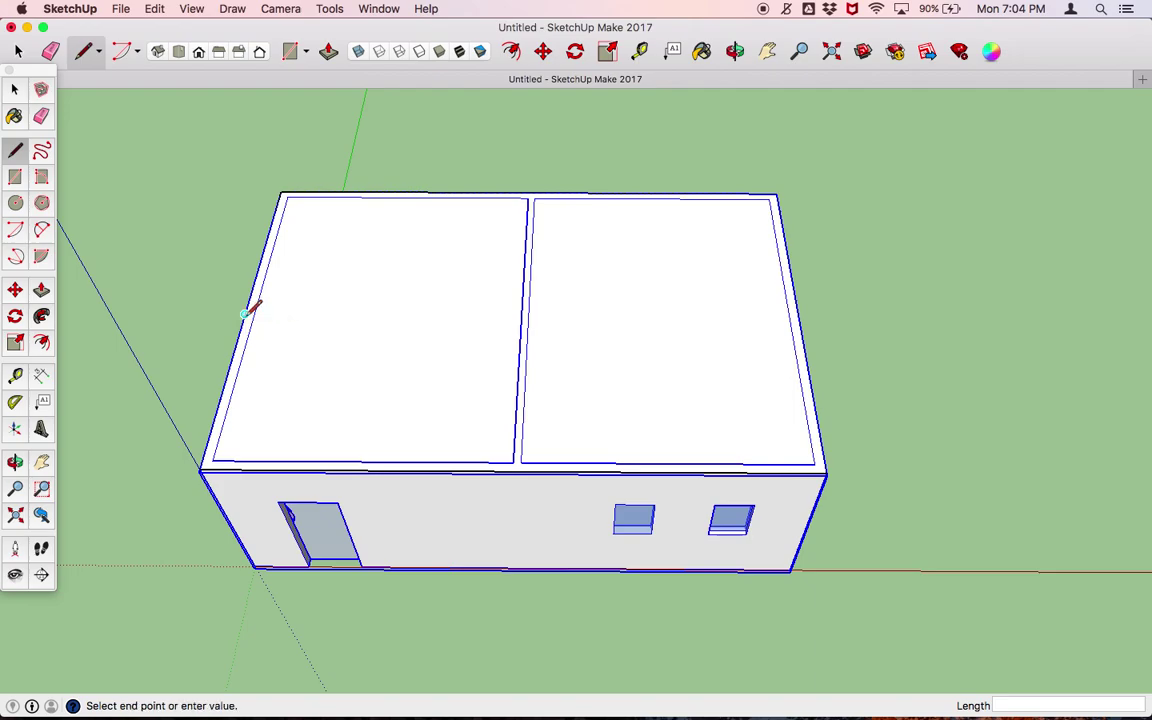
pyautogui.click(800, 316)
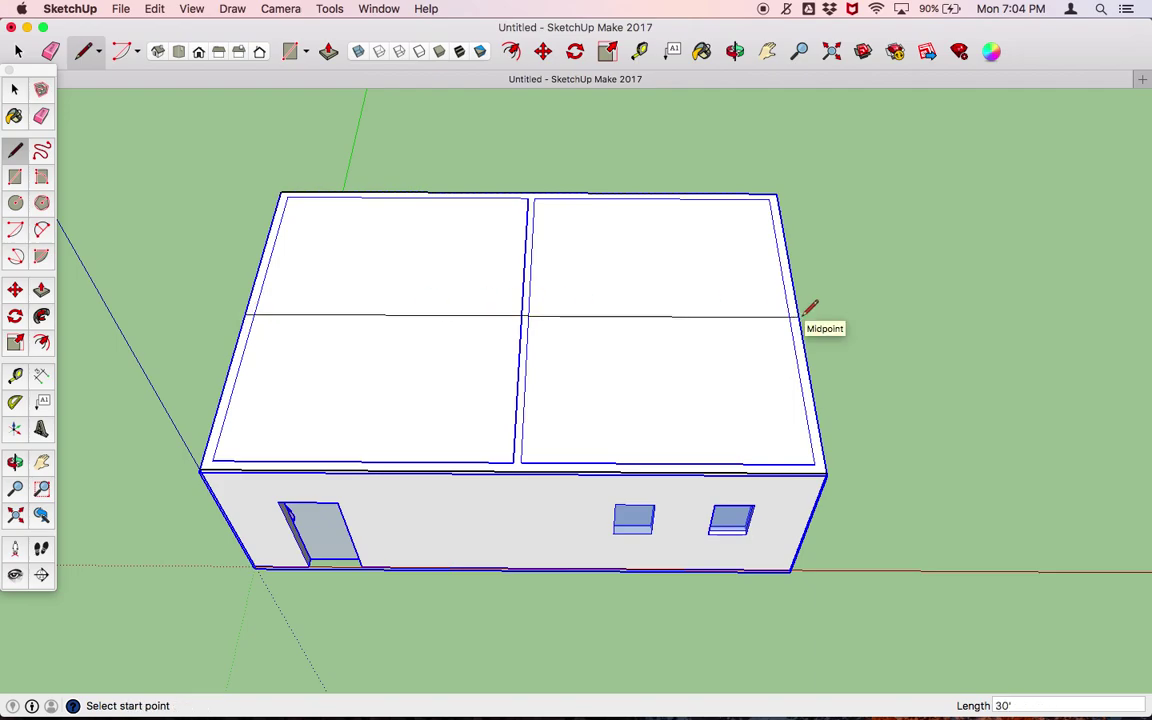
# Move the centre line straight up along the blue axis by about 8' 3" to raise the roof ridge.
pyautogui.press('space')
pyautogui.click(657, 318)
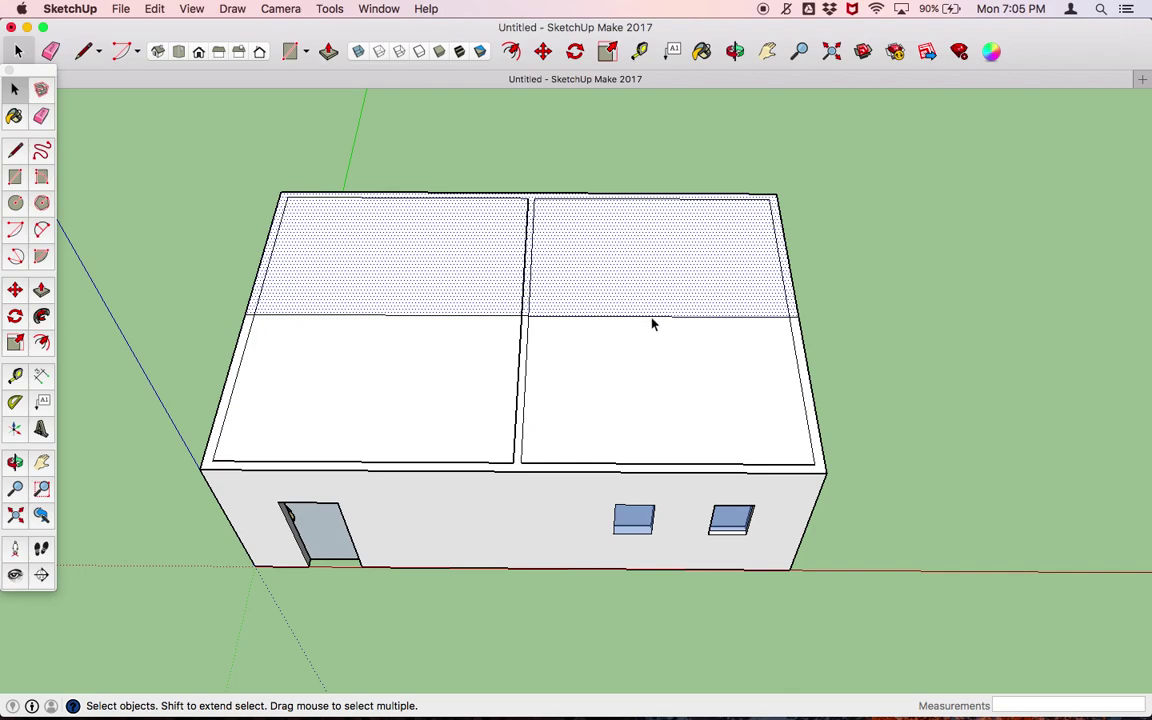
pyautogui.click(650, 318)
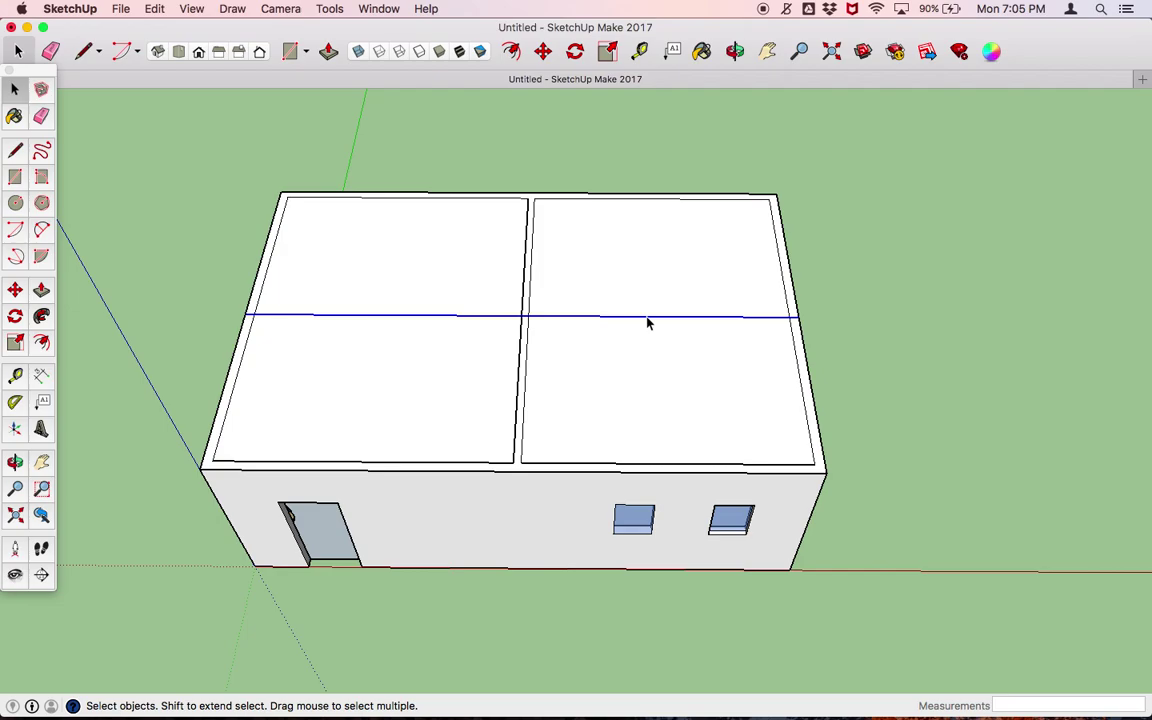
pyautogui.press('m')
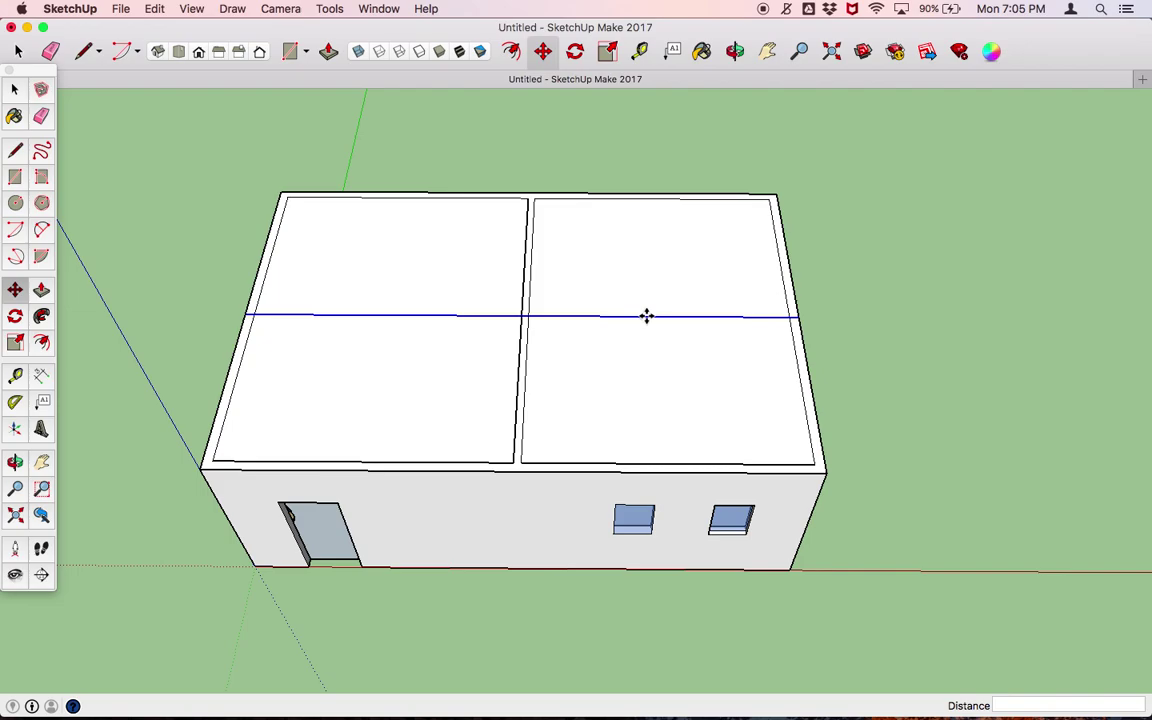
pyautogui.click(647, 316)
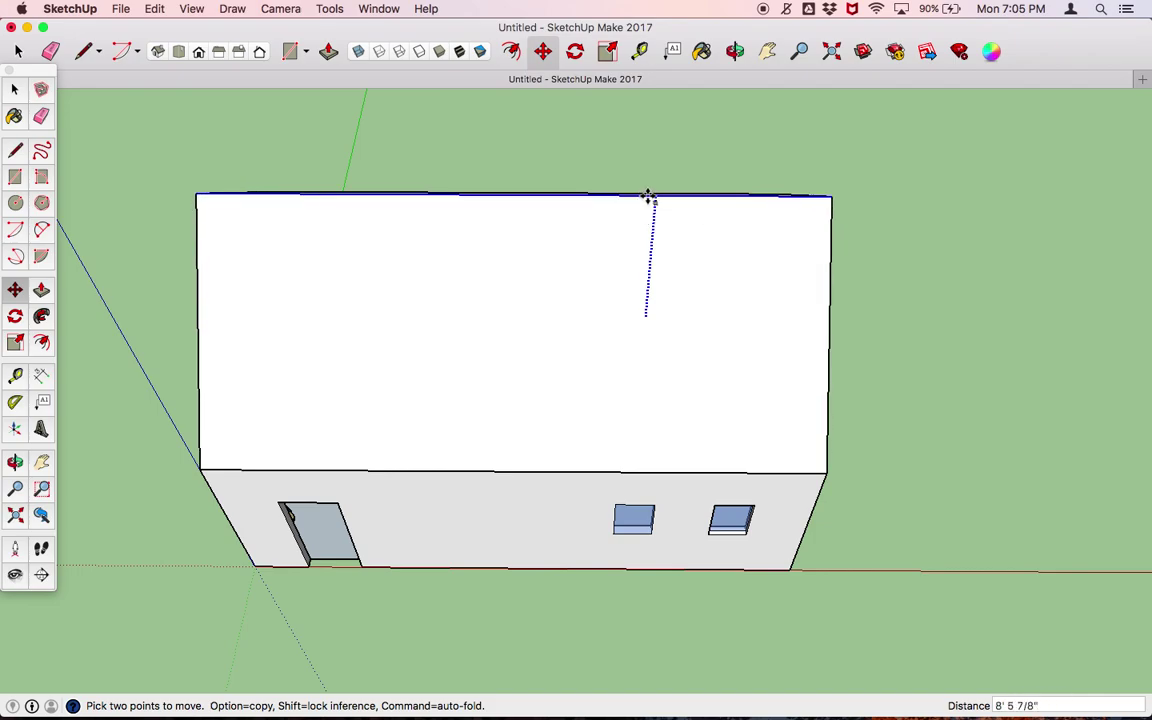
pyautogui.press('shift')
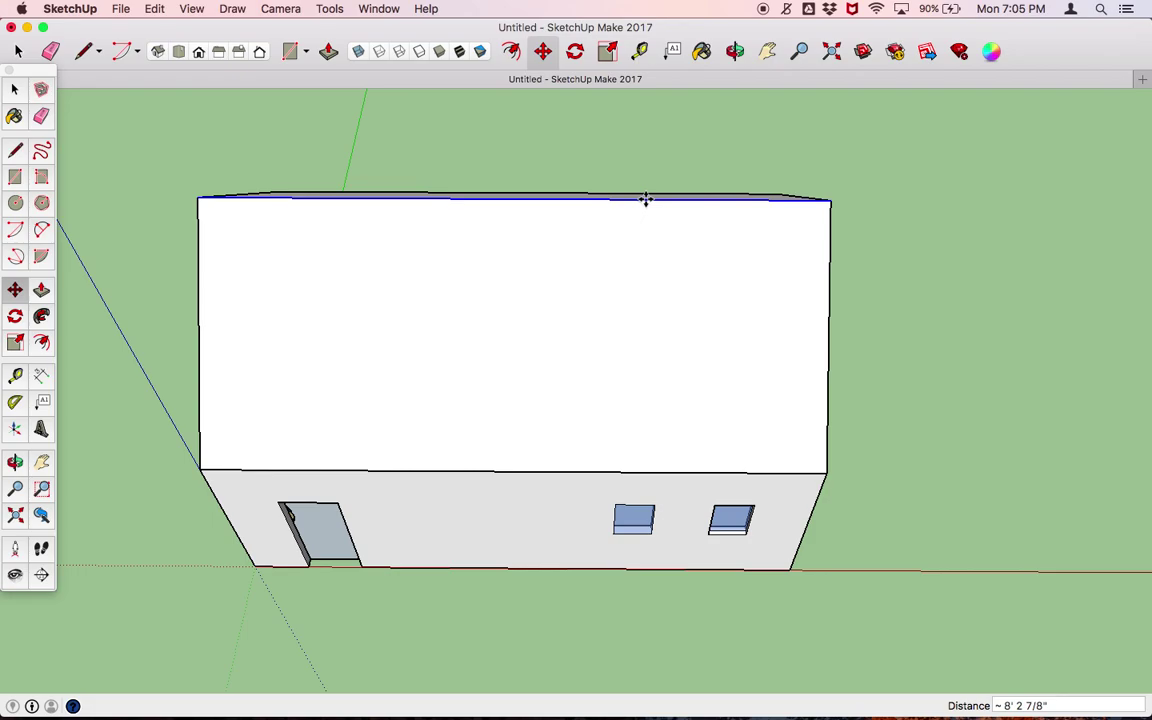
# Close the open gable at the window end by drawing a line between the roof's two lower corners.
pyautogui.press('o')
pyautogui.moveTo(589, 345); pyautogui.dragTo(194, 191)
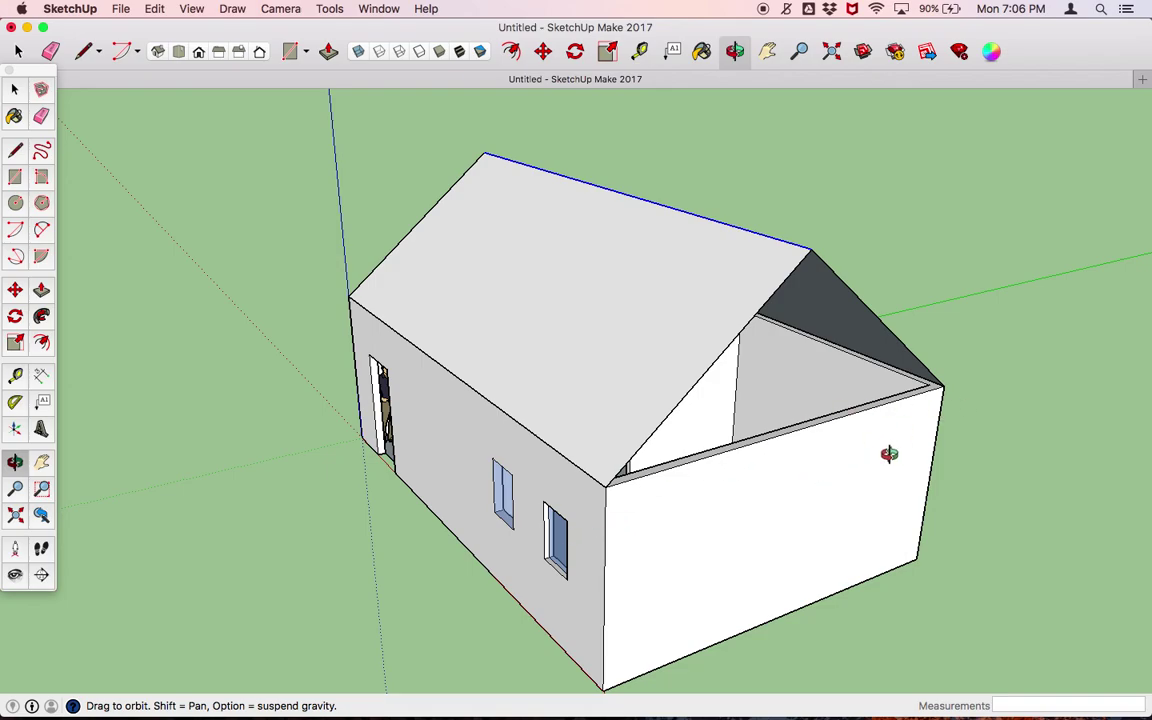
pyautogui.press('l')
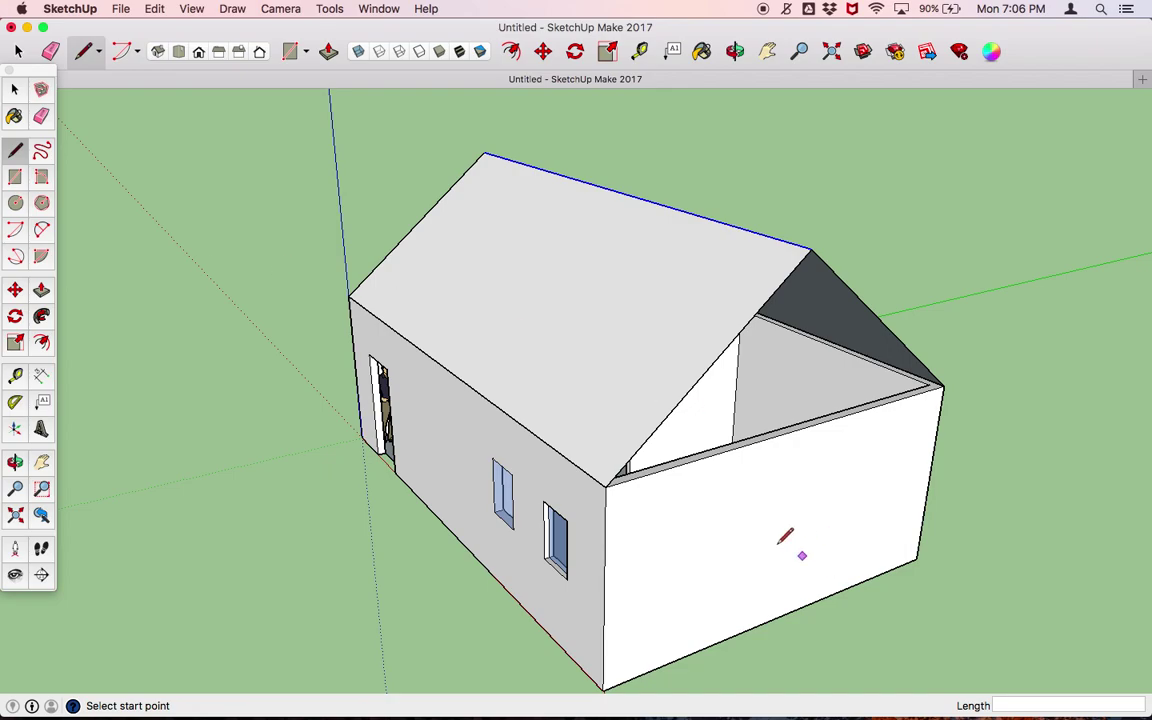
pyautogui.click(605, 487)
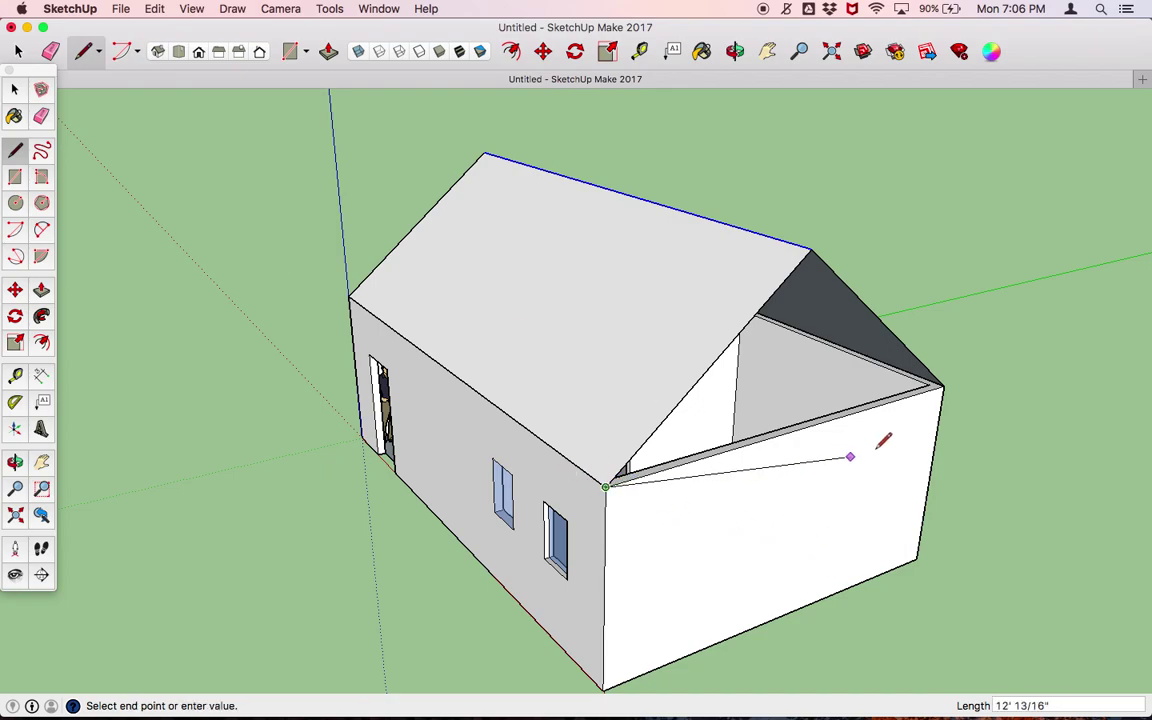
pyautogui.click(945, 385)
# Close the open gable at the door end with a 20' line between the roof's two lower corners.
pyautogui.press('o')
pyautogui.moveTo(920, 386); pyautogui.dragTo(1021, 332)
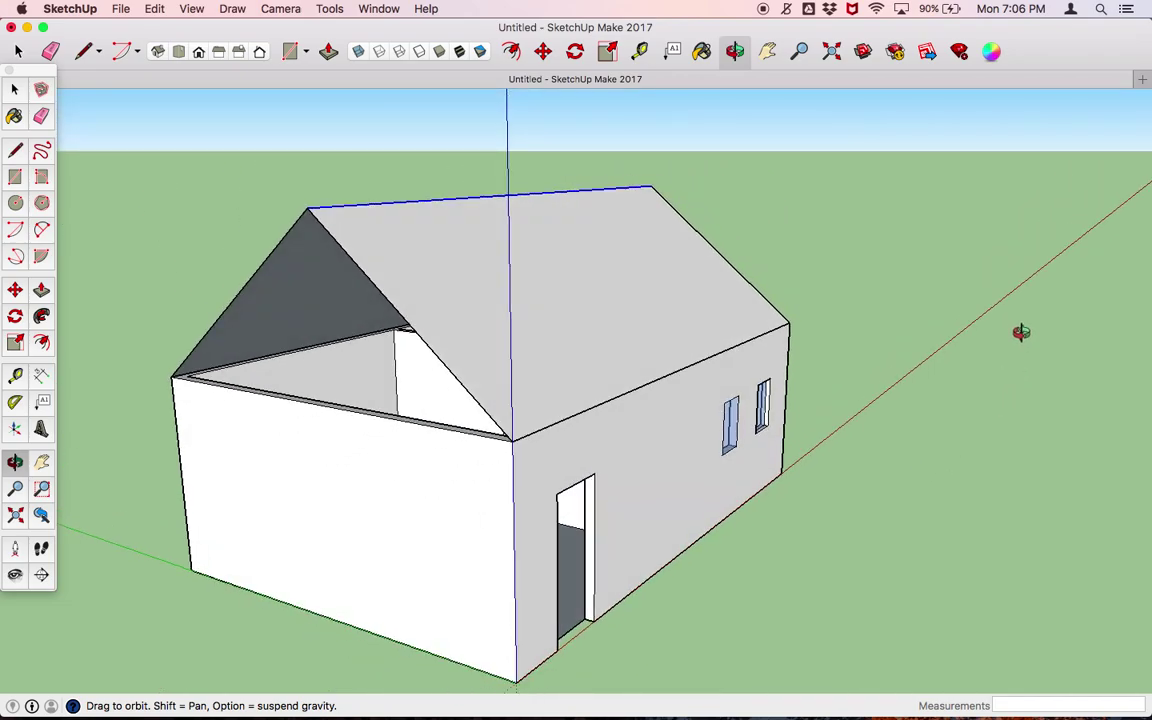
pyautogui.press('l')
pyautogui.click(172, 376)
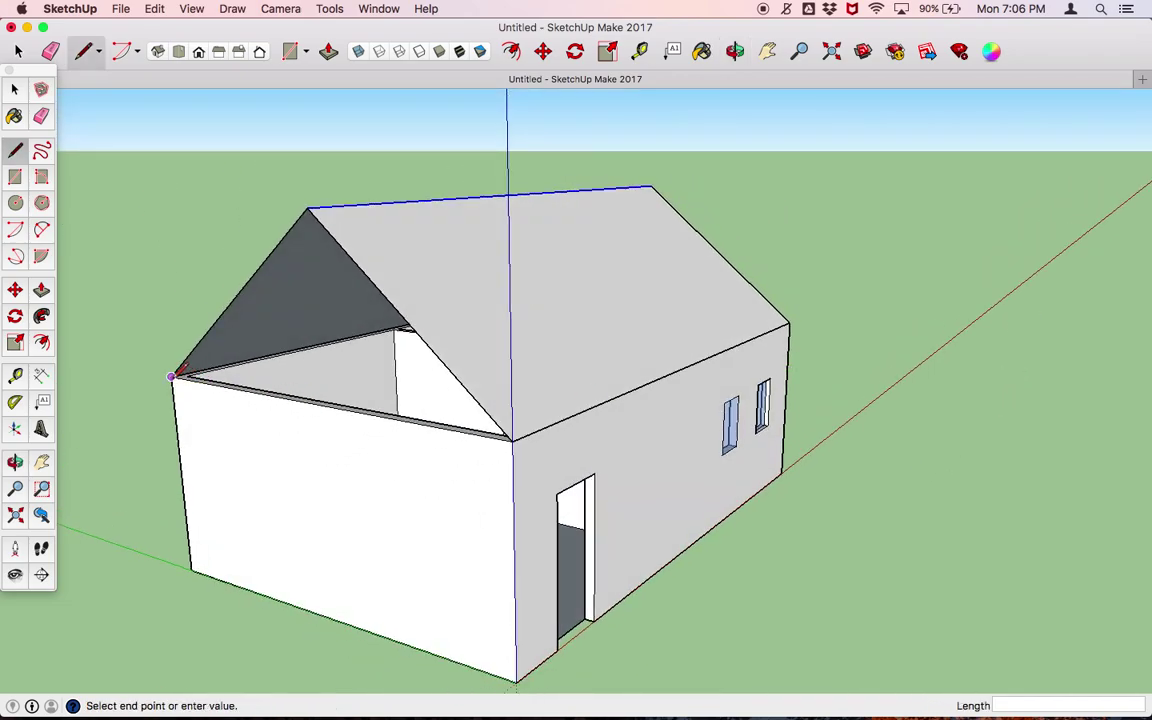
pyautogui.click(512, 437)
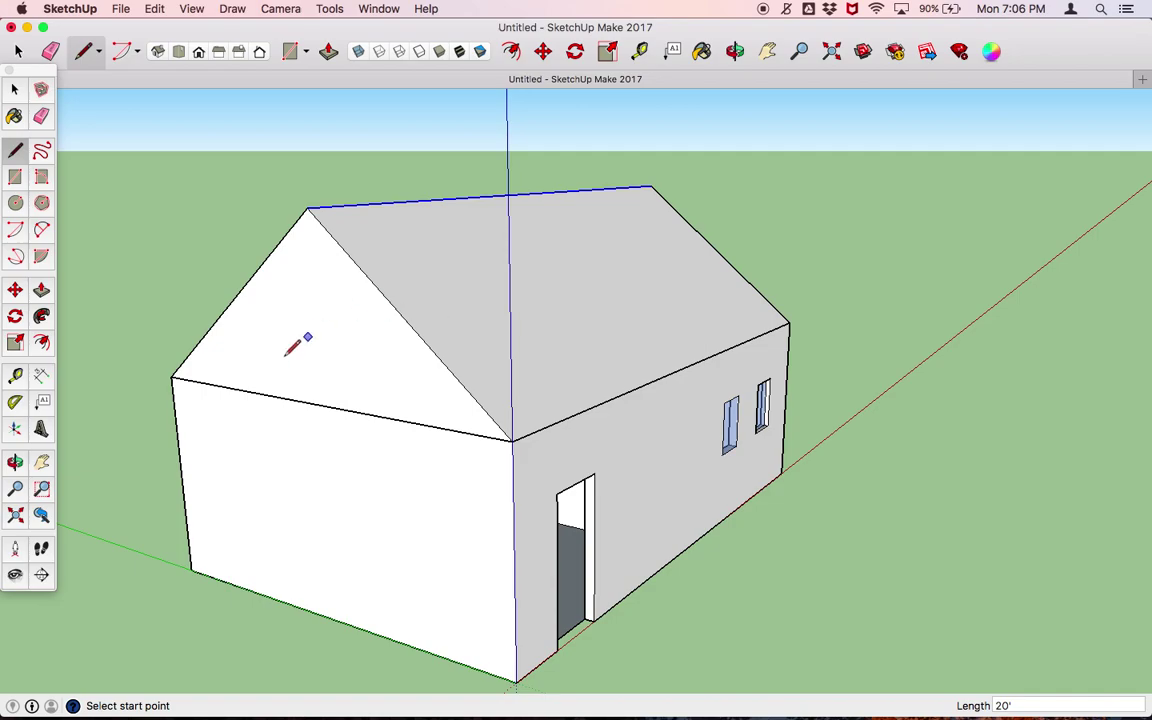
# Hide the group of house walls so that only the roof geometry is left in view.
pyautogui.press('o')
pyautogui.moveTo(765, 330); pyautogui.dragTo(175, 342)
pyautogui.moveTo(946, 311); pyautogui.dragTo(1034, 375)
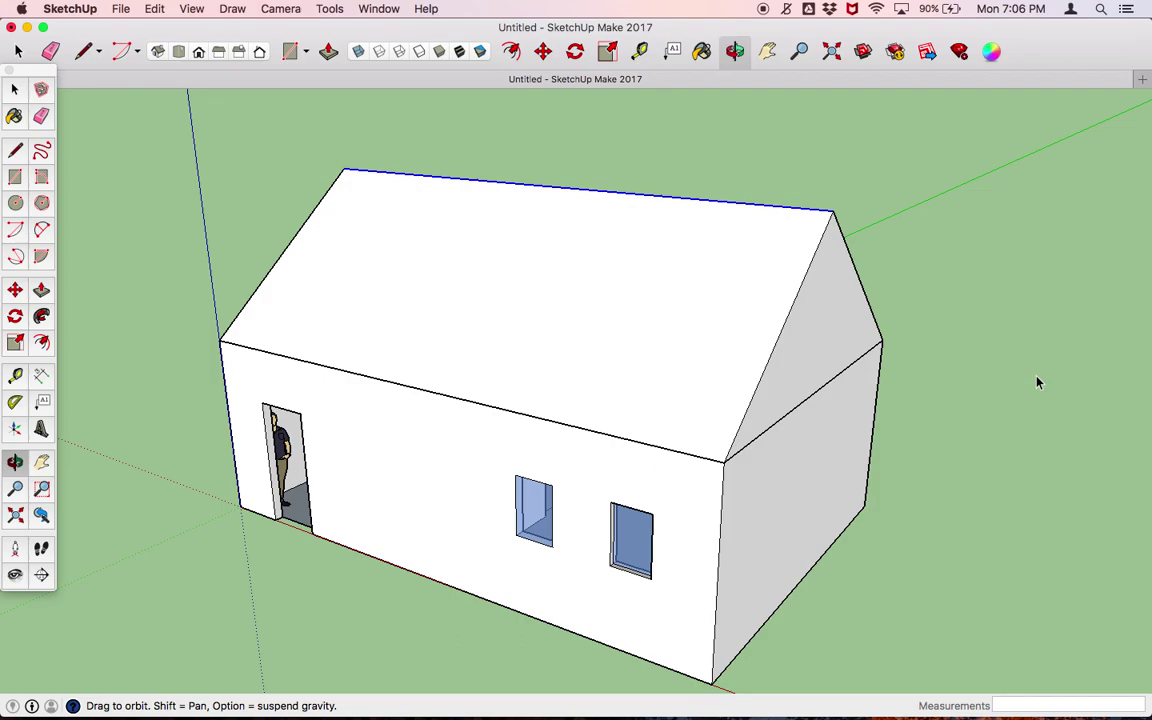
pyautogui.press('space')
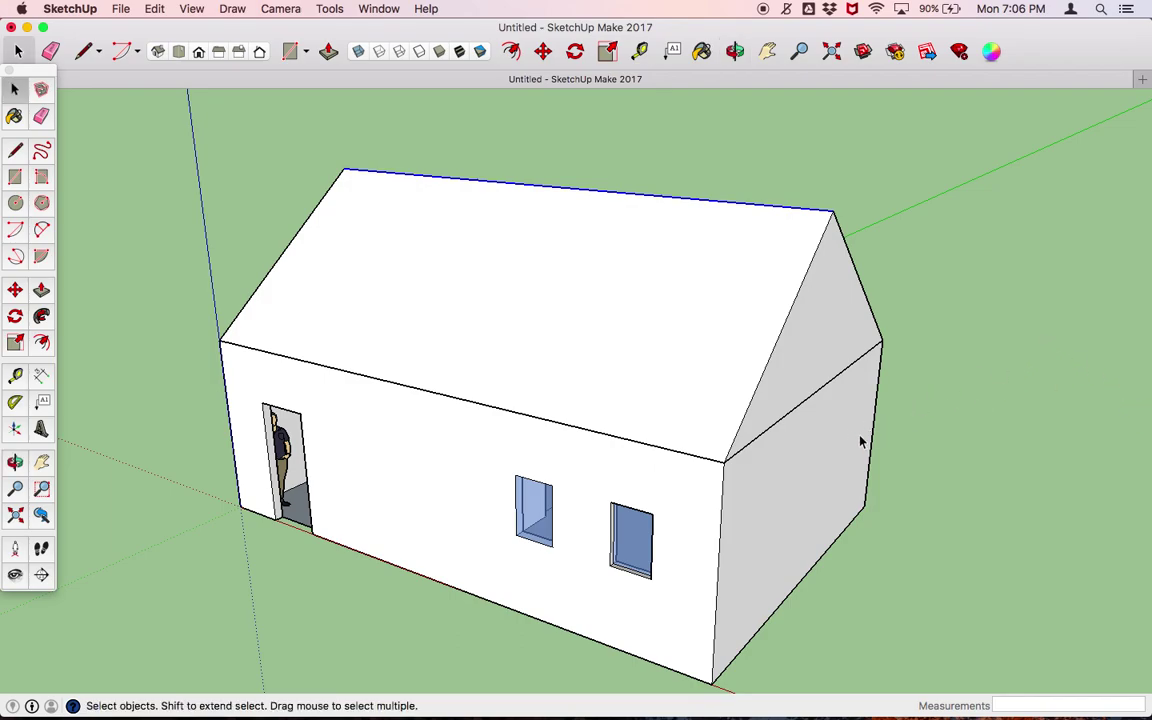
pyautogui.click(842, 458)
pyautogui.rightClick(841, 456)
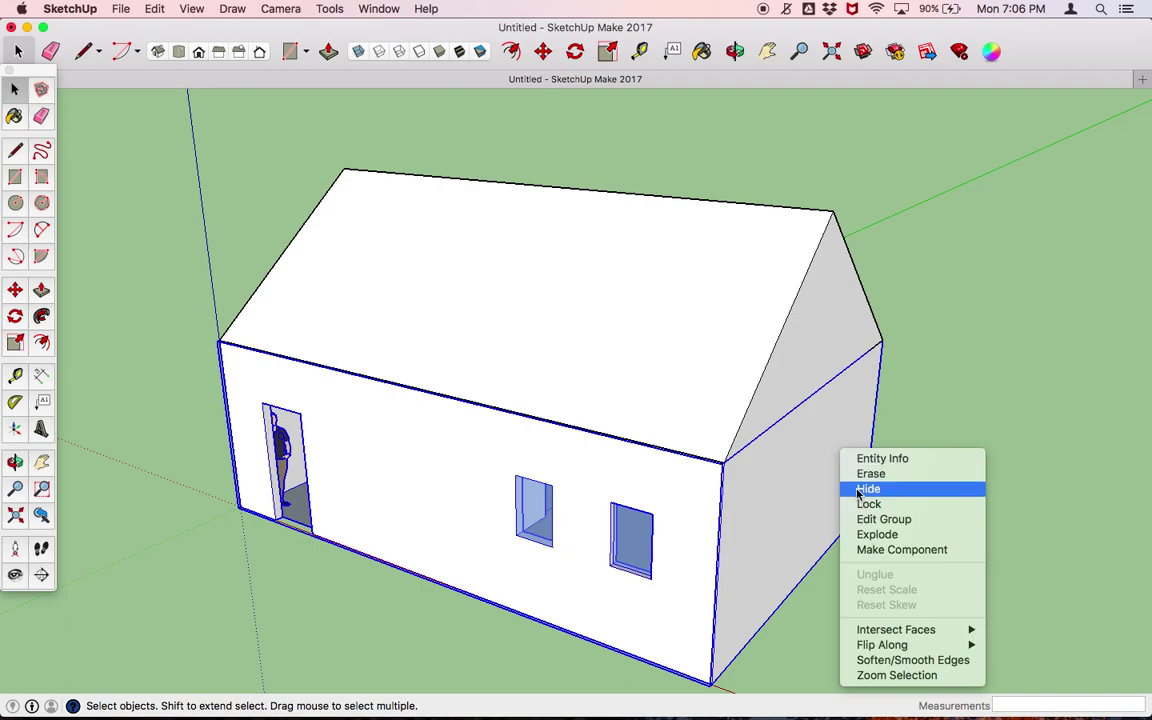
pyautogui.click(857, 490)
# Select all of the roof's faces and edges and make them a group.
pyautogui.press('o')
pyautogui.moveTo(856, 494); pyautogui.dragTo(592, 519)
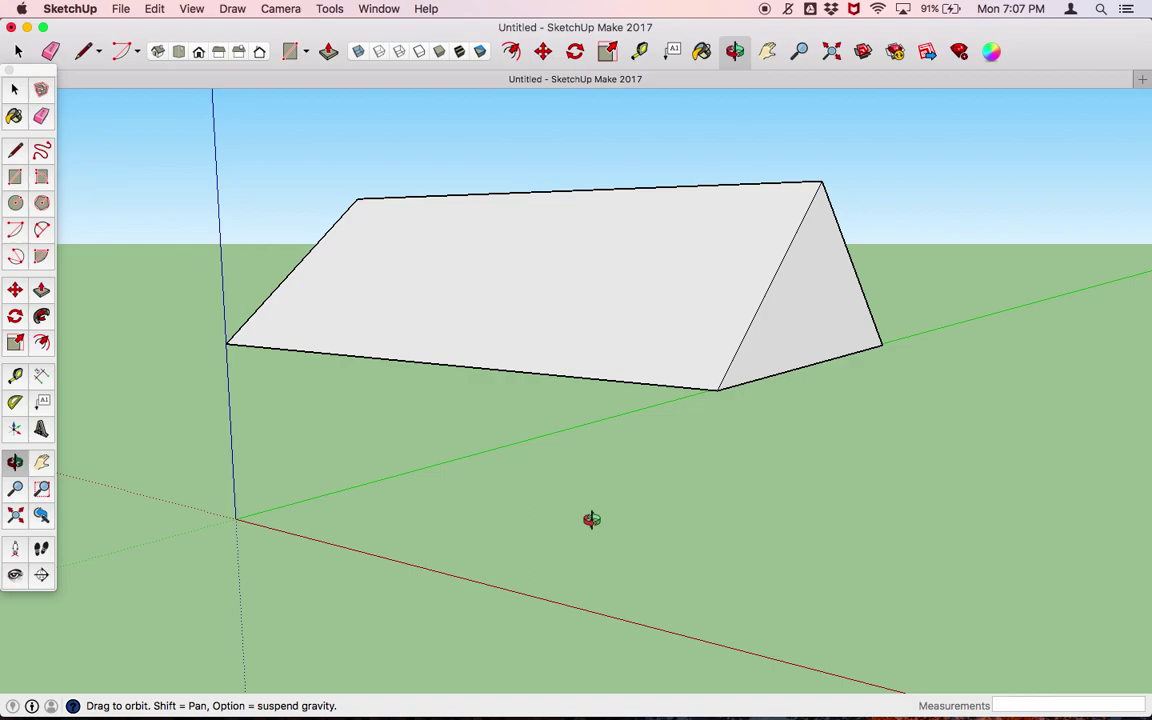
pyautogui.press('space')
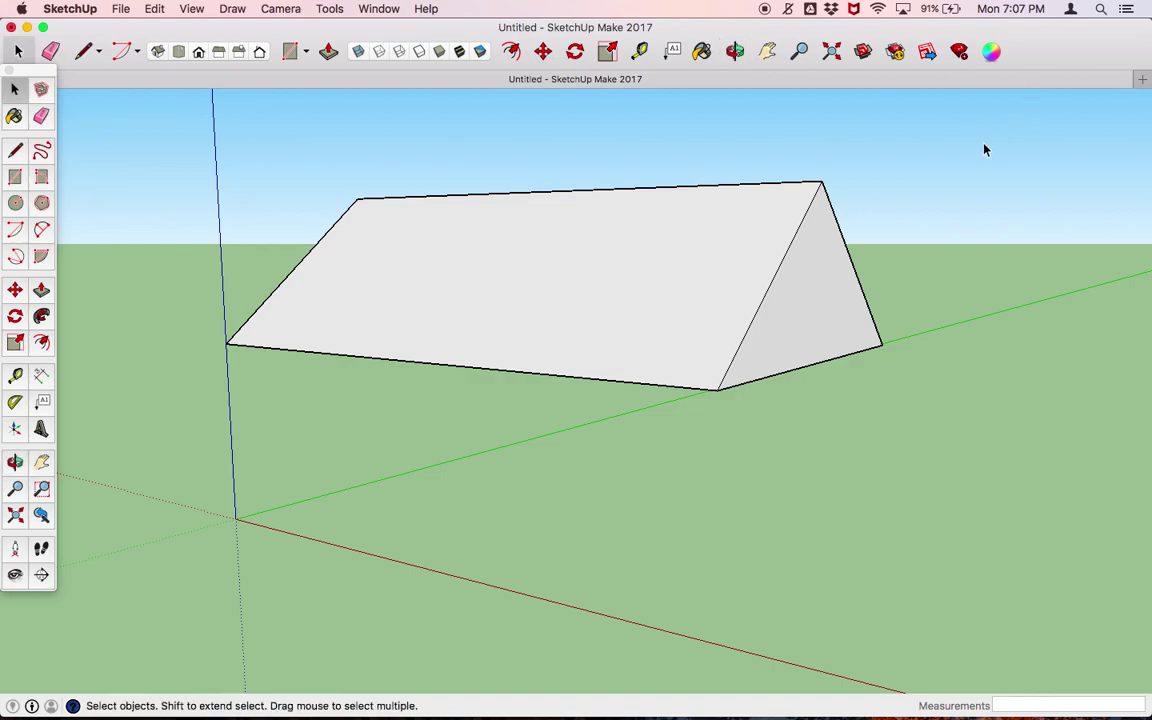
pyautogui.moveTo(983, 143); pyautogui.dragTo(198, 466)
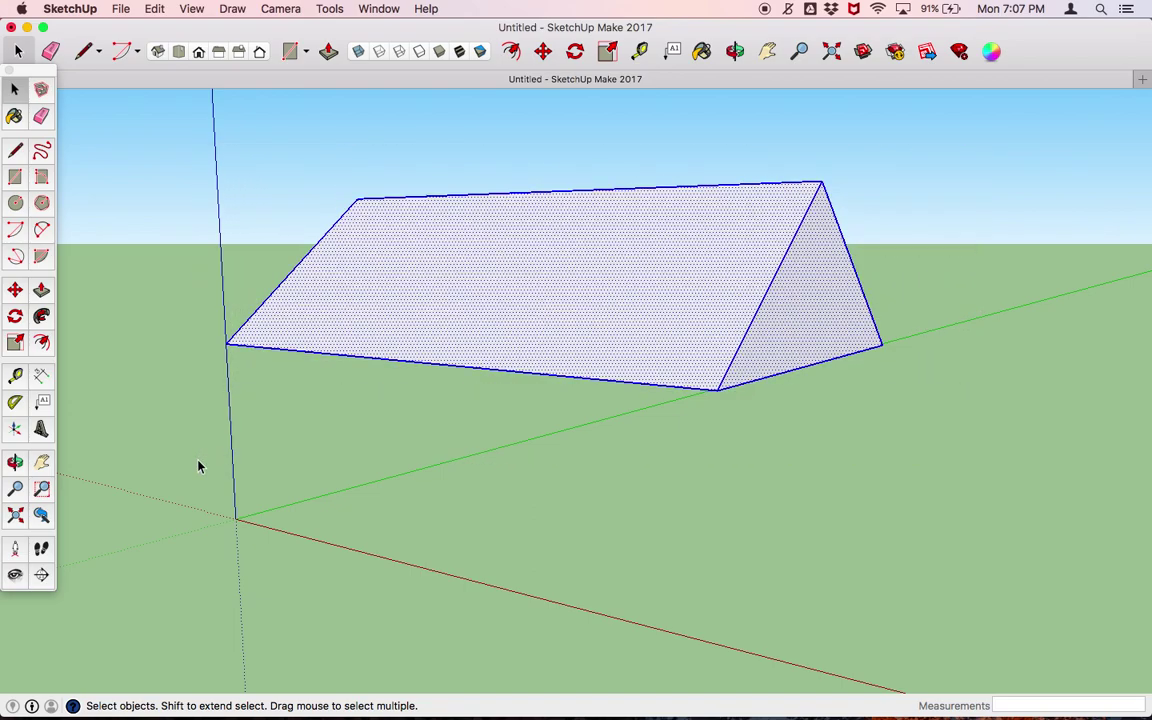
pyautogui.rightClick(603, 315)
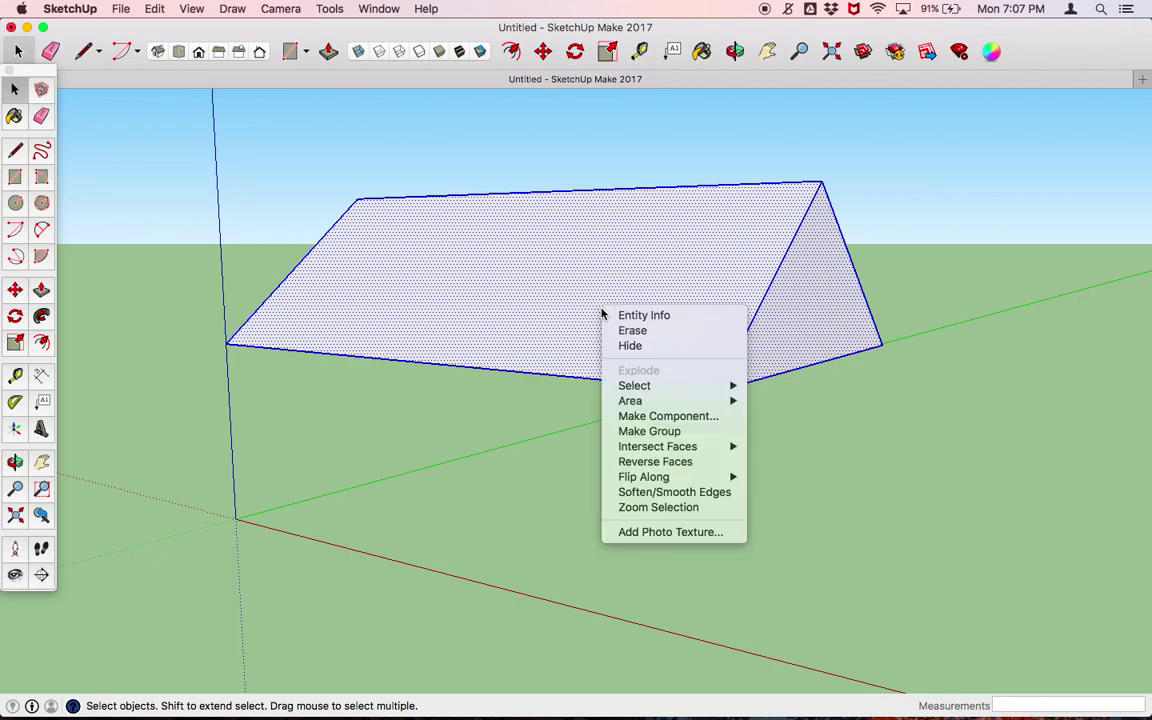
pyautogui.click(646, 431)
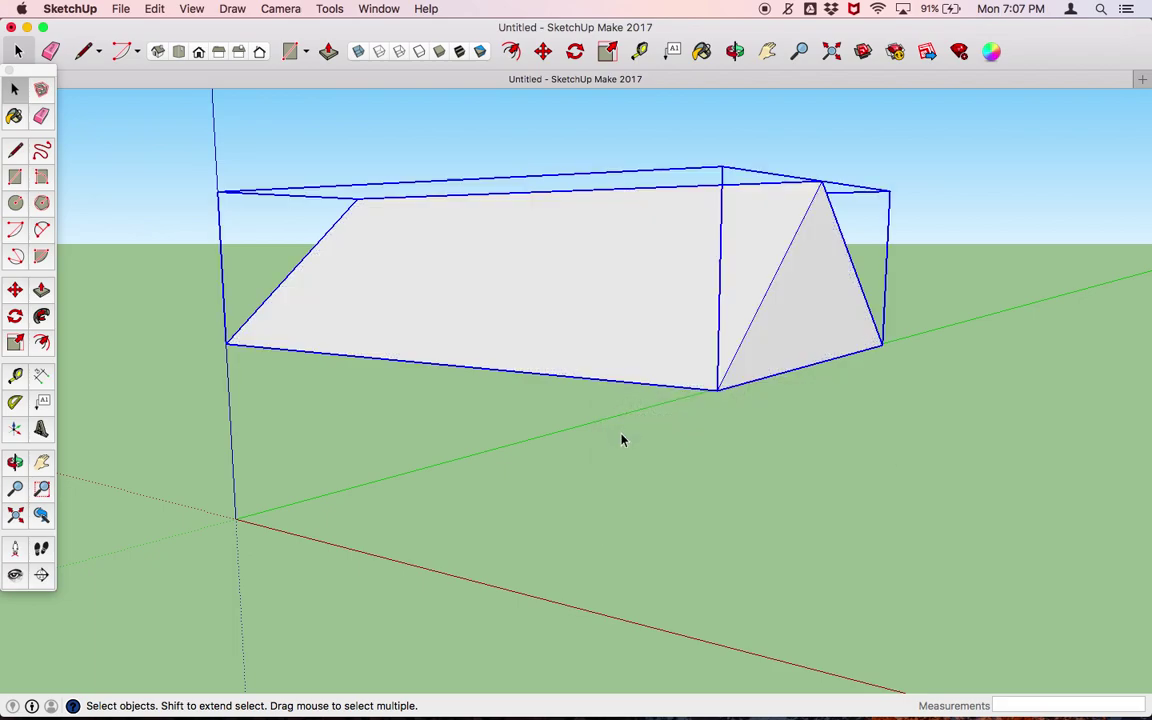
# Deselect the roof group and unhide all hidden geometry to bring back the house walls.
pyautogui.click(154, 9)
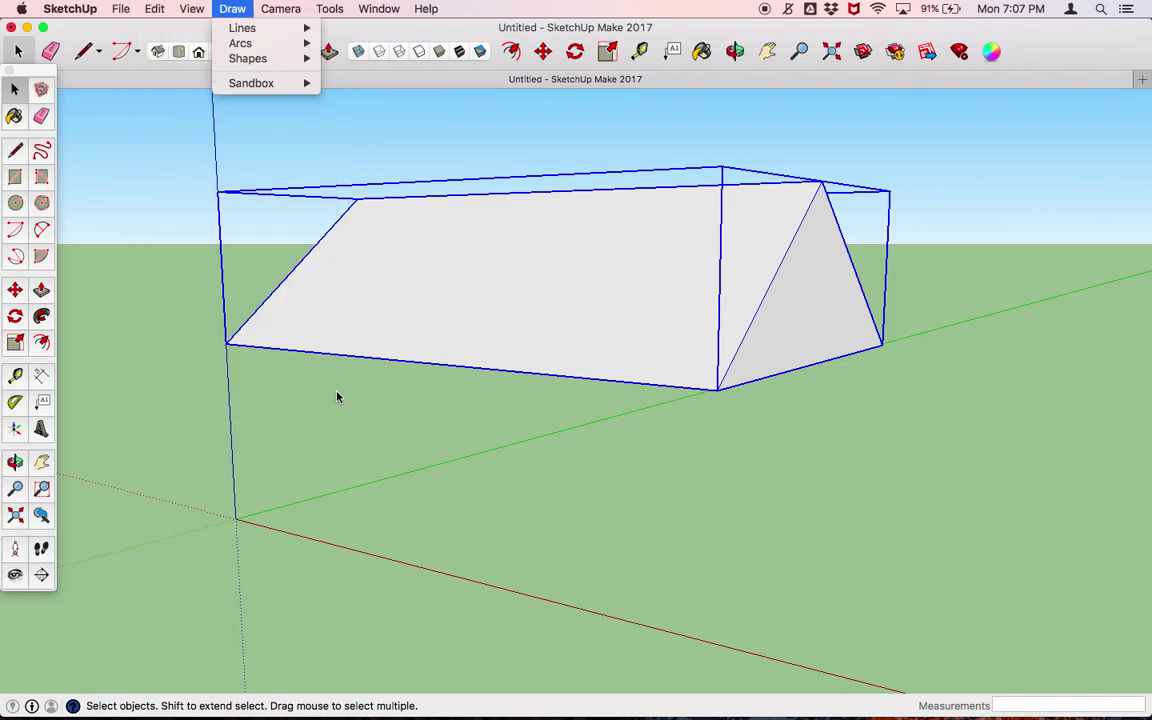
pyautogui.click(226, 9)
pyautogui.click(333, 454)
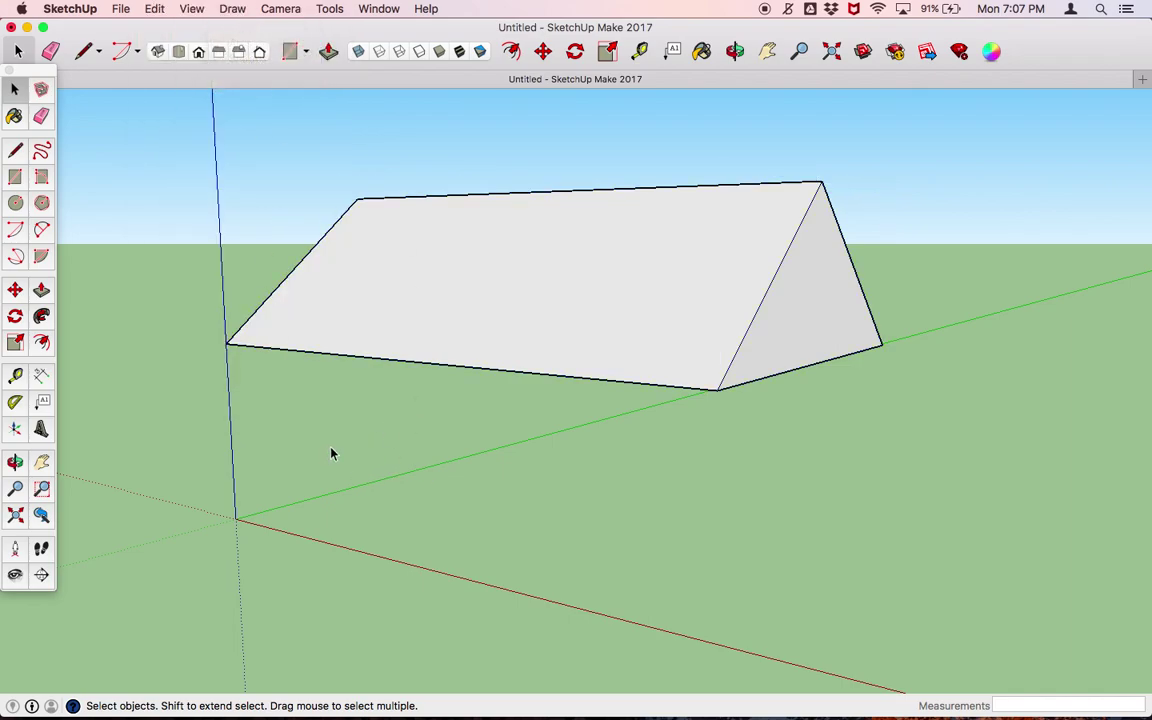
pyautogui.click(154, 9)
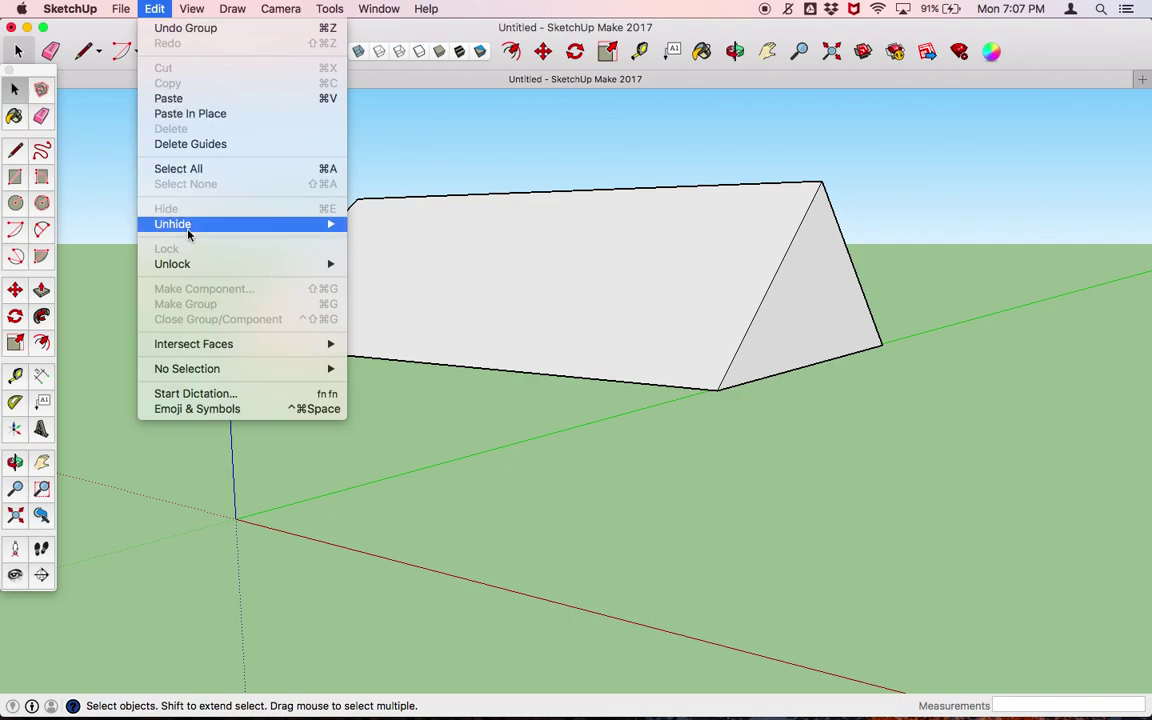
pyautogui.click(386, 255)
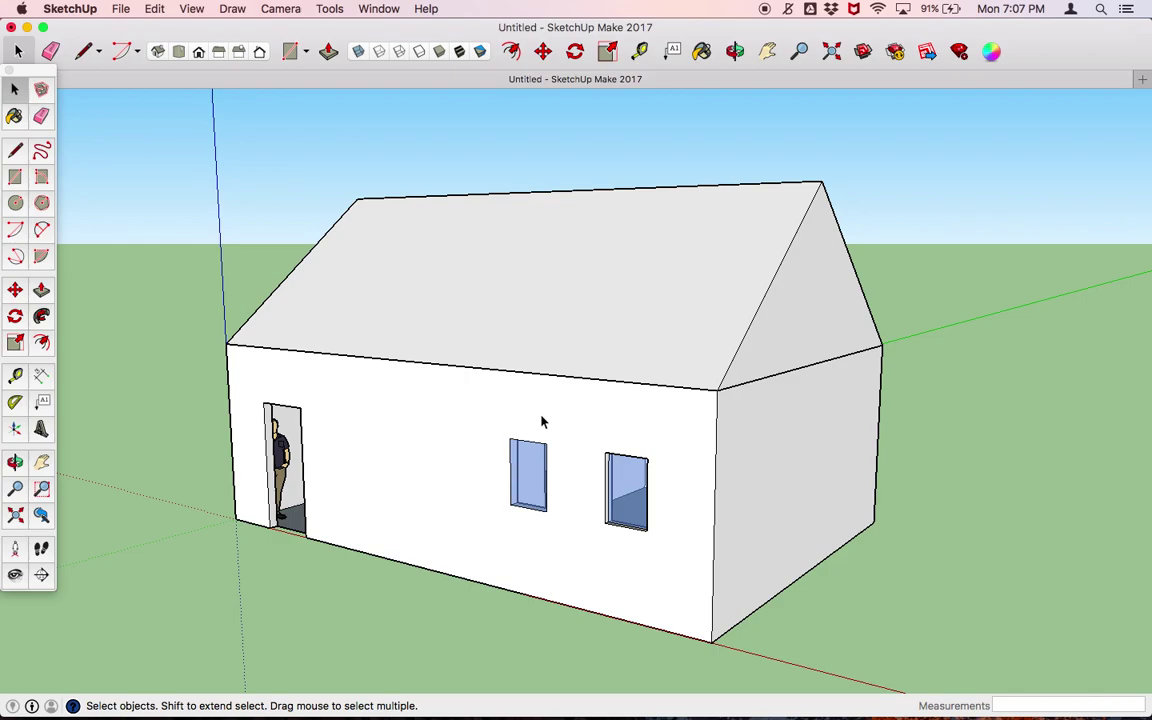
# Paint the house walls group with the reddish-brown brick material from the Brick, Cladding and Siding collection.
pyautogui.click(993, 53)
pyautogui.moveTo(258, 148); pyautogui.dragTo(958, 165)
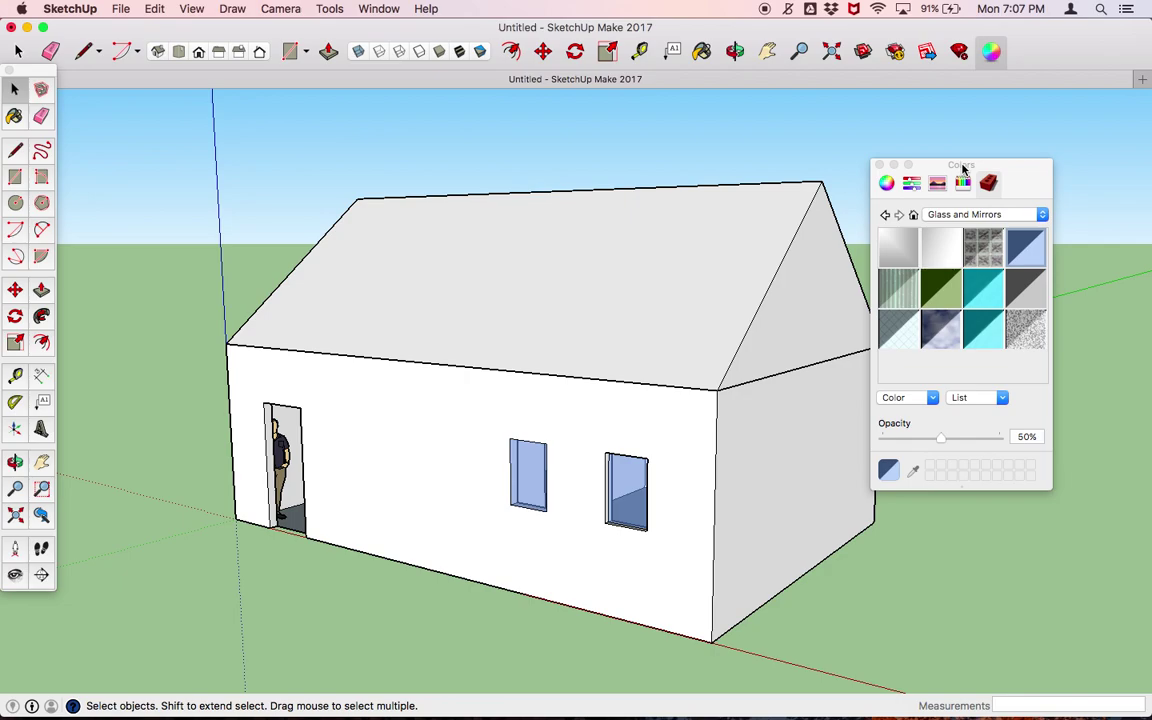
pyautogui.click(985, 216)
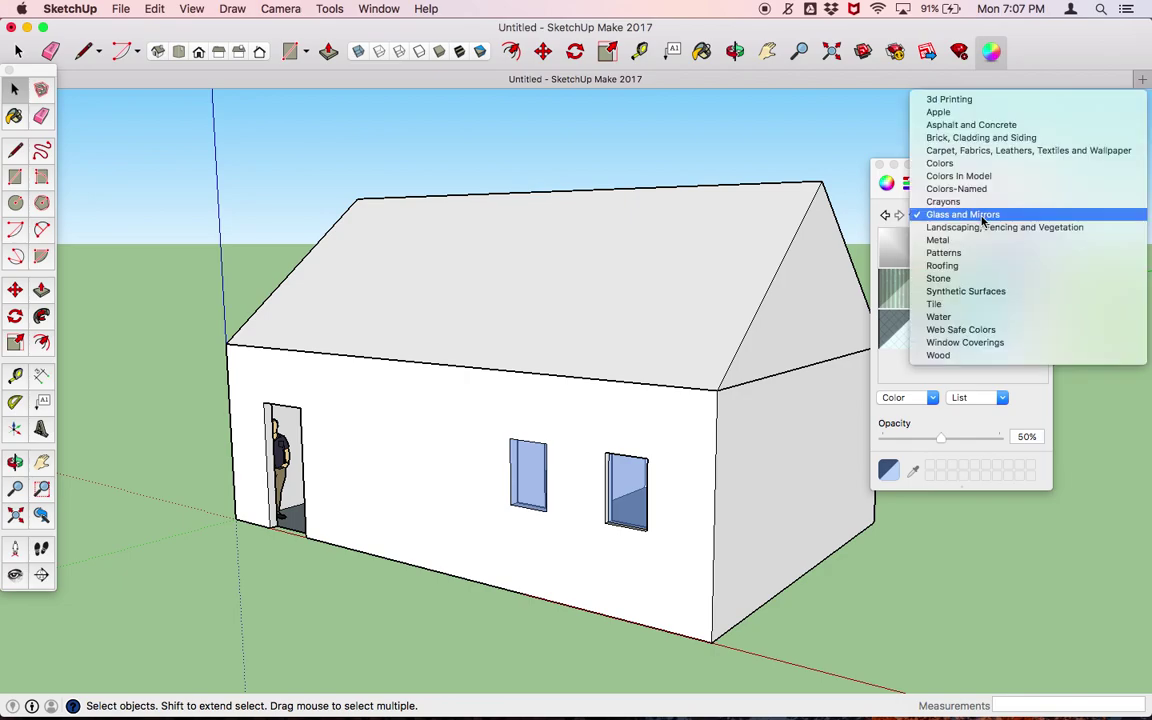
pyautogui.click(980, 138)
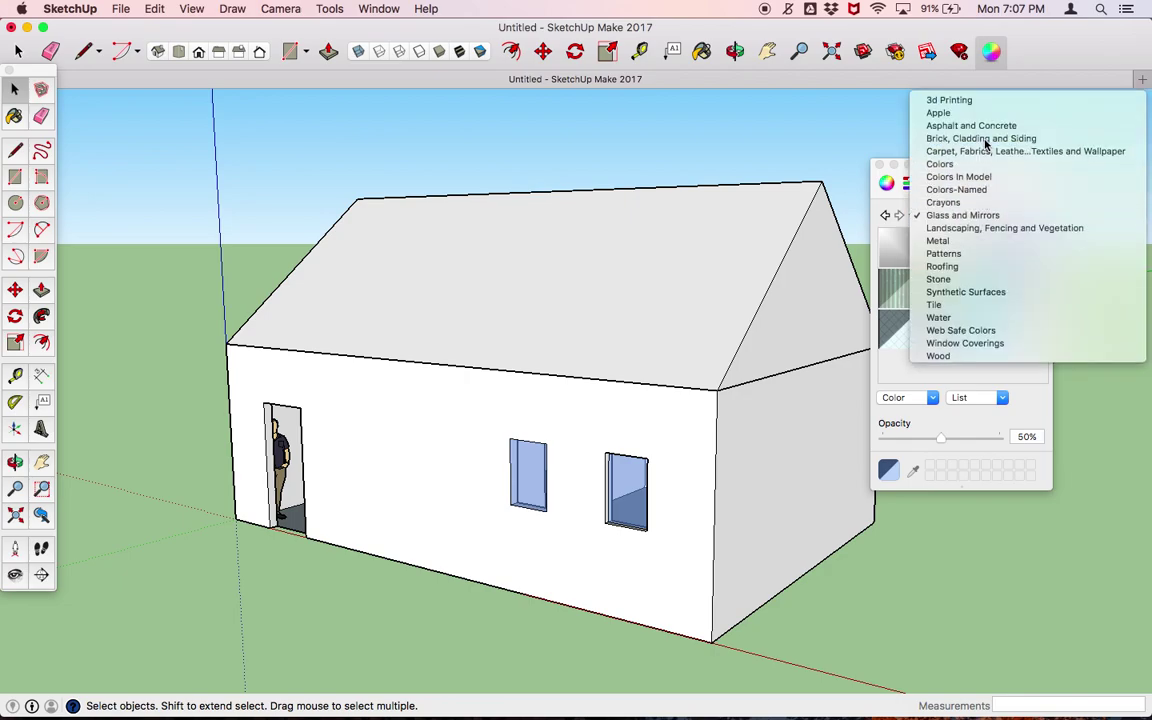
pyautogui.click(940, 250)
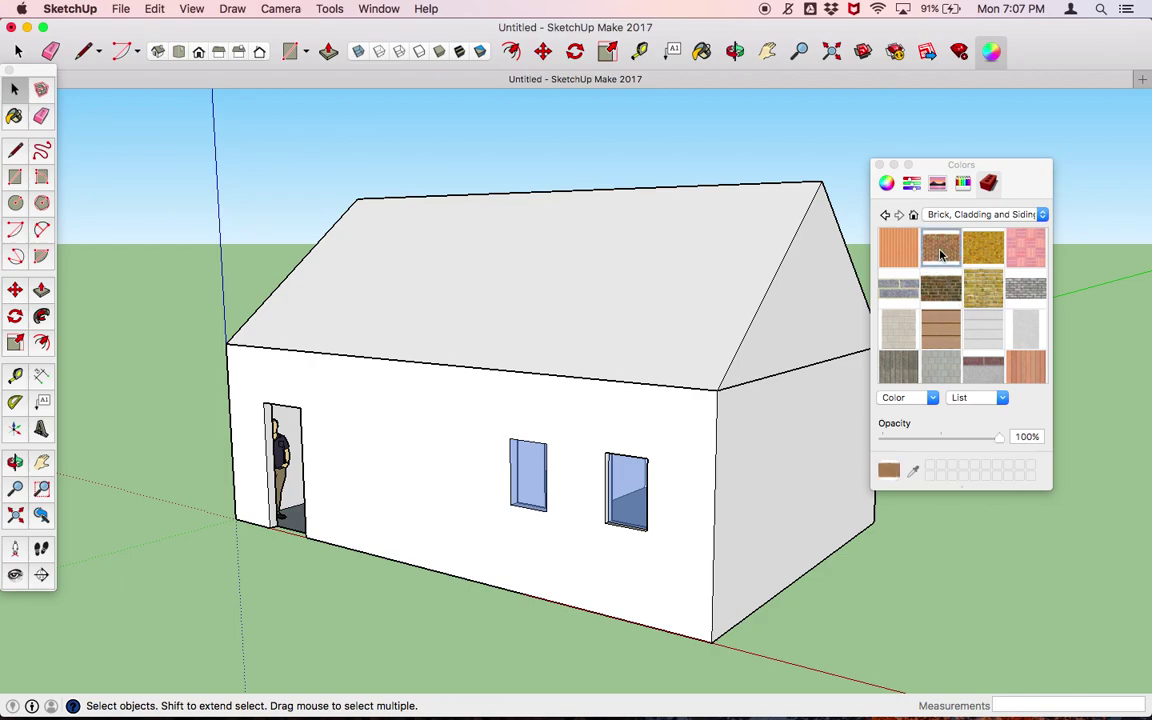
pyautogui.click(762, 470)
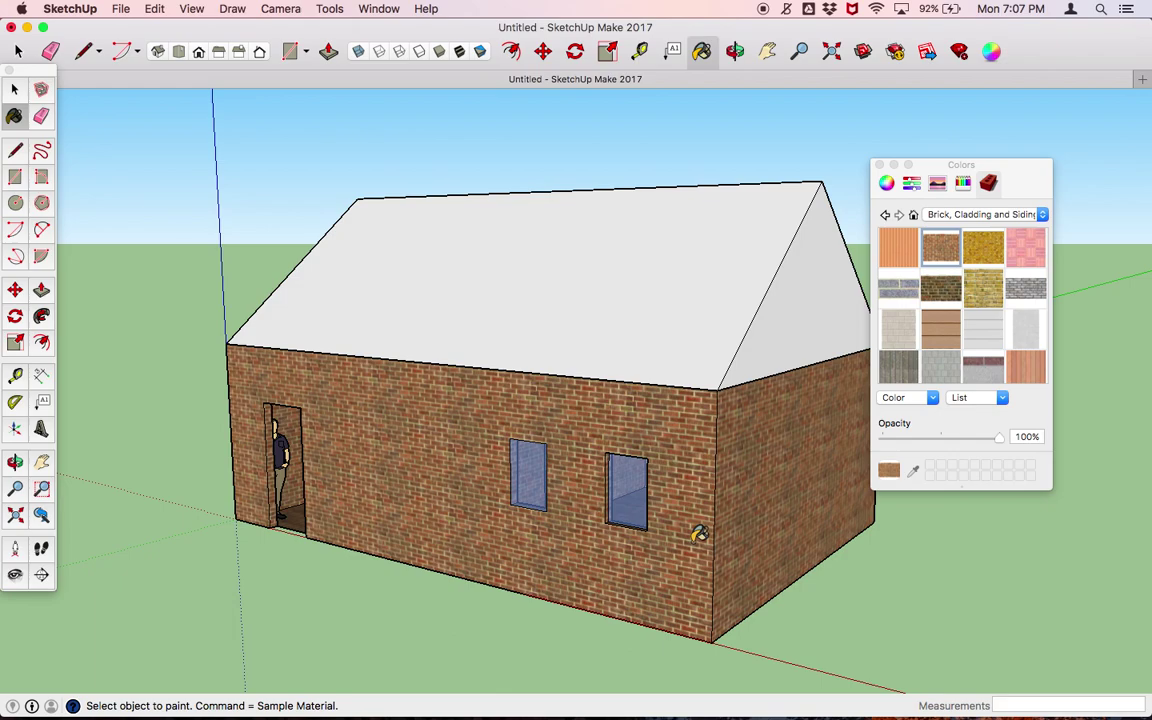
# Paint the roof group with the dark grey rounded shingle material from the Roofing collection.
pyautogui.click(960, 215)
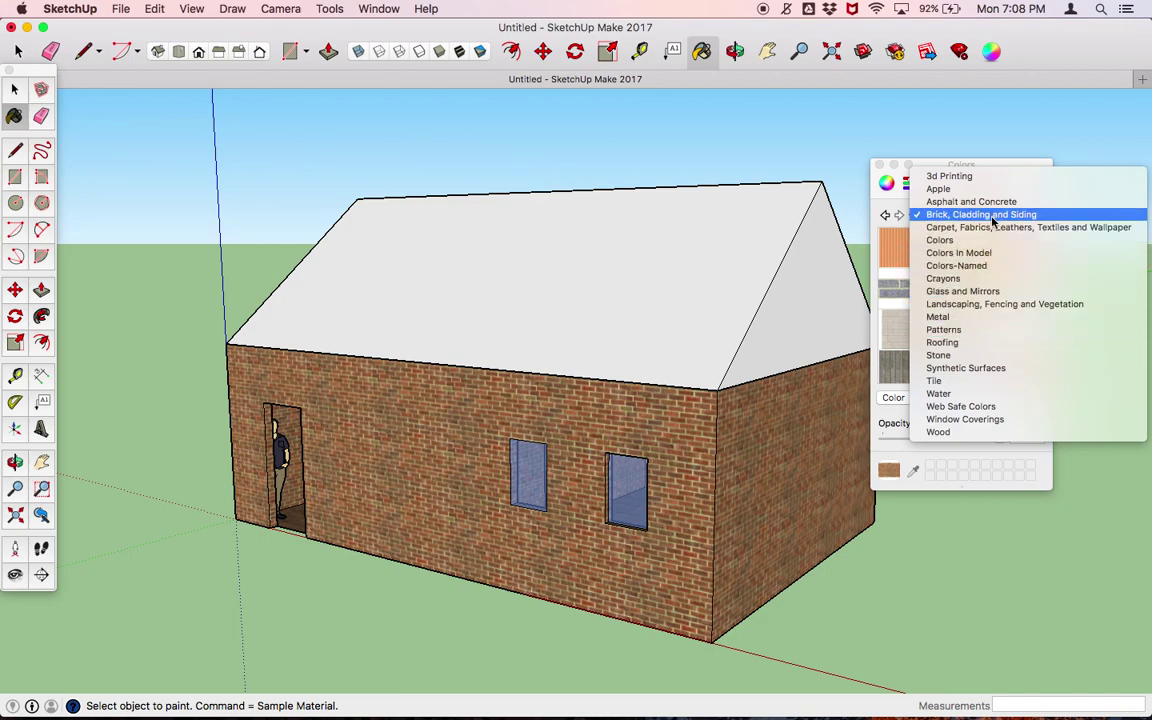
pyautogui.click(949, 343)
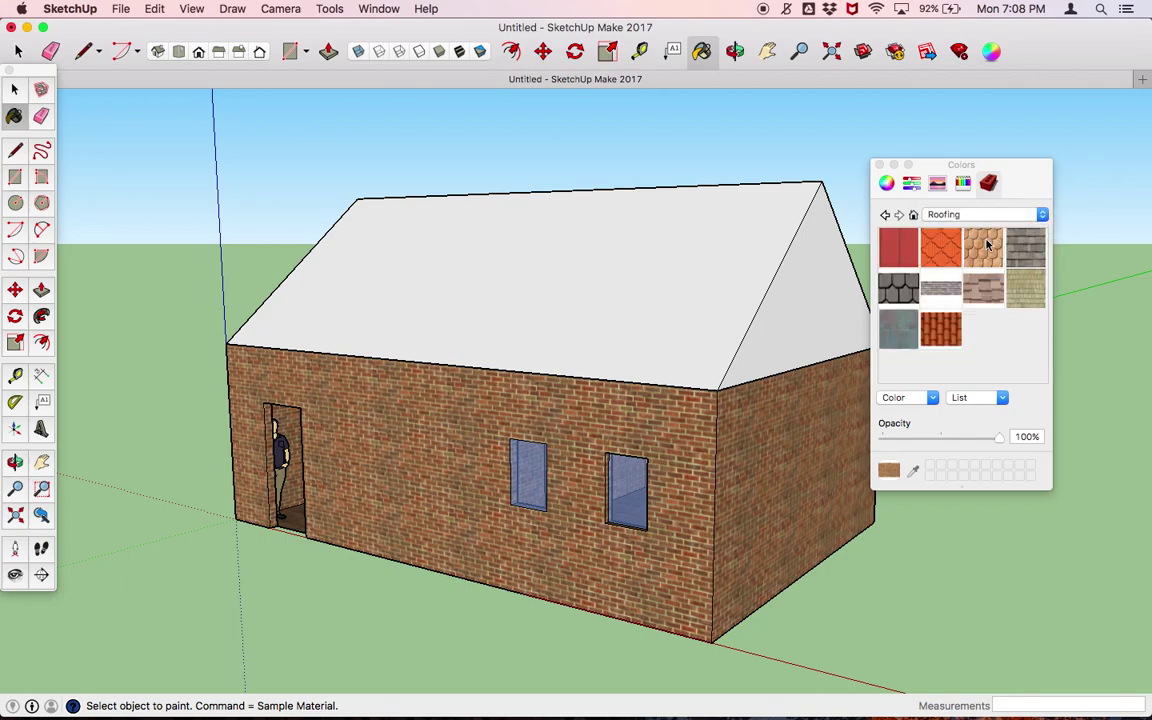
pyautogui.click(897, 289)
pyautogui.click(622, 245)
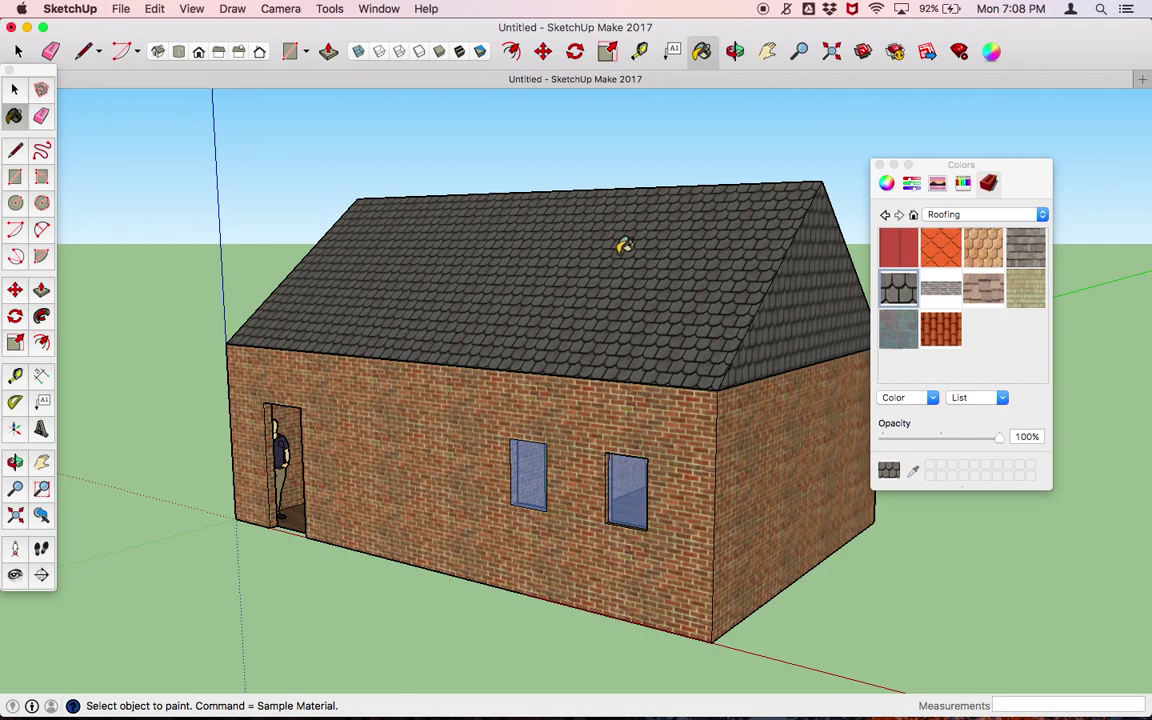
# Hide the roof group and look down into the two rooms from above.
pyautogui.press('space')
pyautogui.click(586, 265)
pyautogui.rightClick(586, 265)
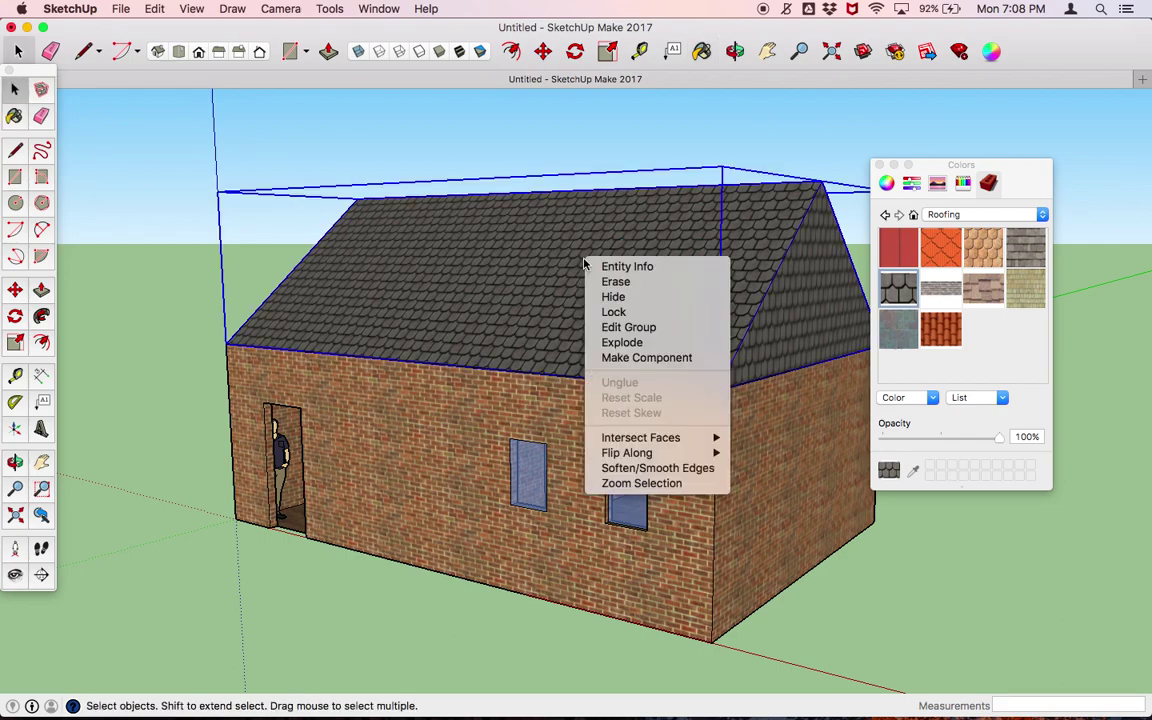
pyautogui.click(612, 298)
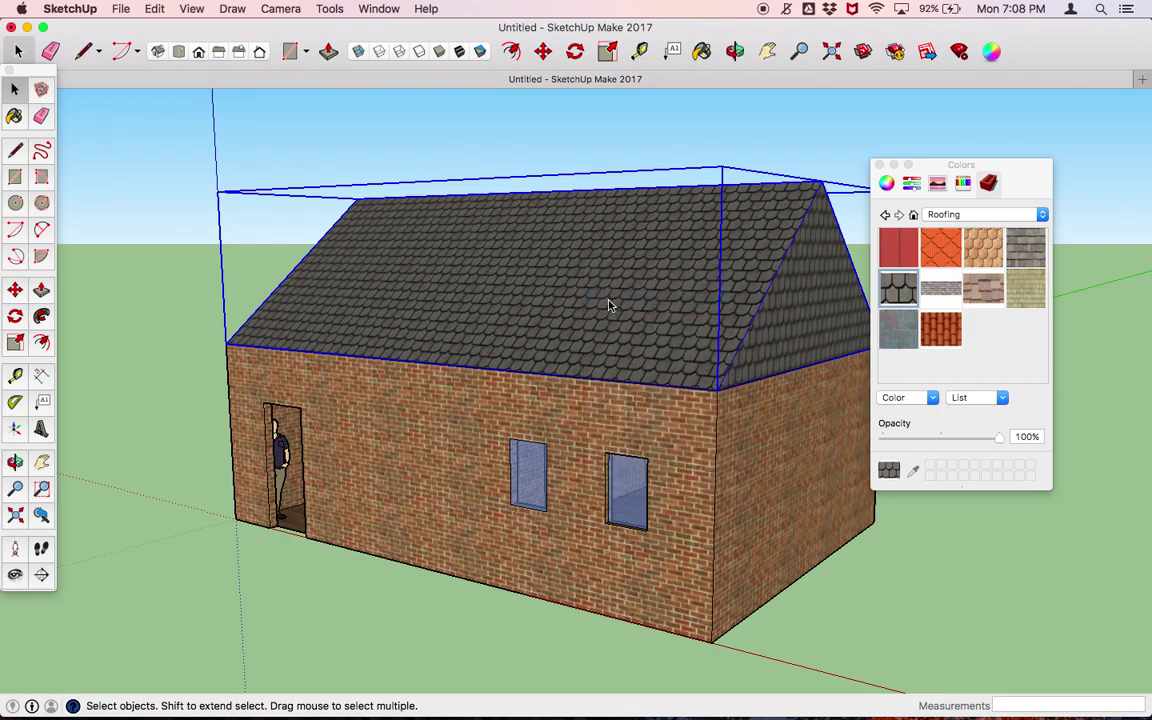
pyautogui.press('o')
pyautogui.moveTo(585, 305); pyautogui.dragTo(727, 476)
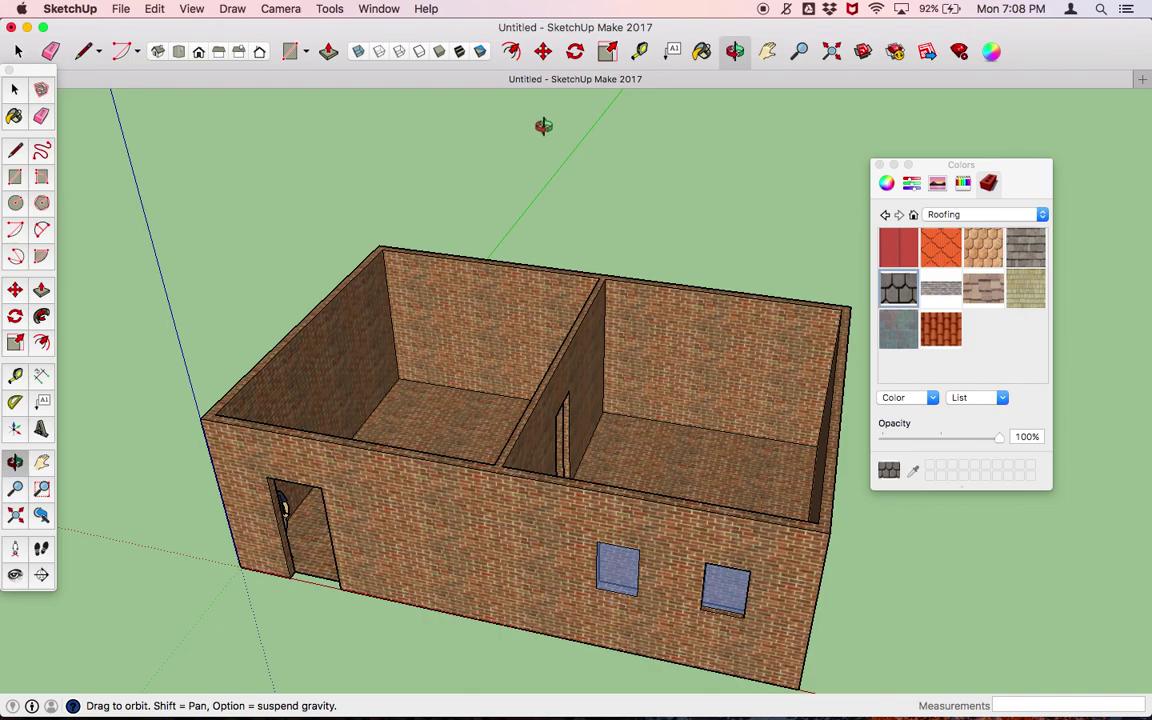
# Open the house walls group for editing and paint both room floors with the yellow crossed-line material from the Carpet, Fabrics, Leathers, Textiles and Wallpaper collection.
pyautogui.press('space')
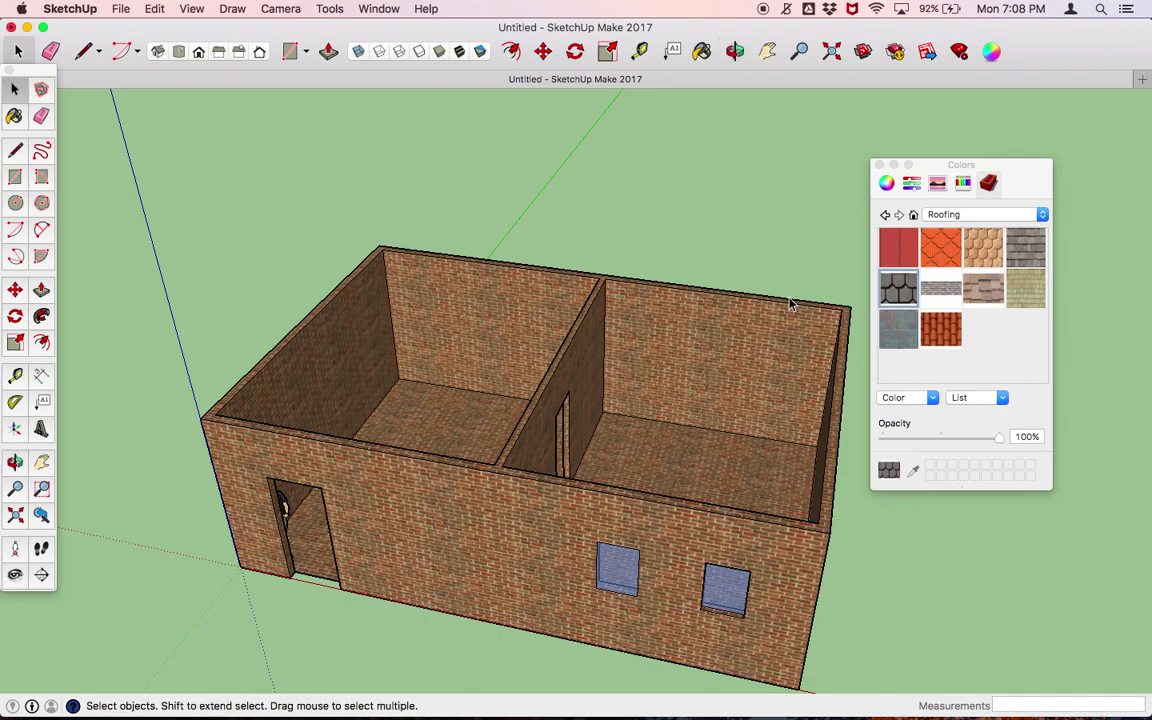
pyautogui.click(697, 347)
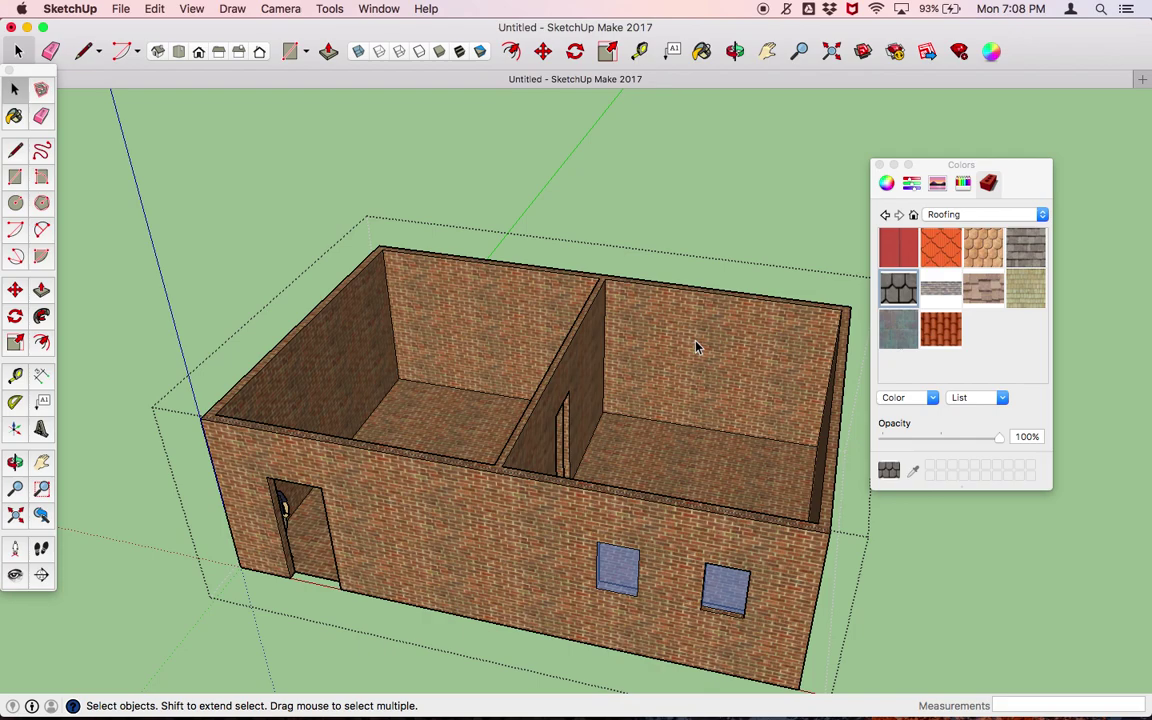
pyautogui.click(961, 215)
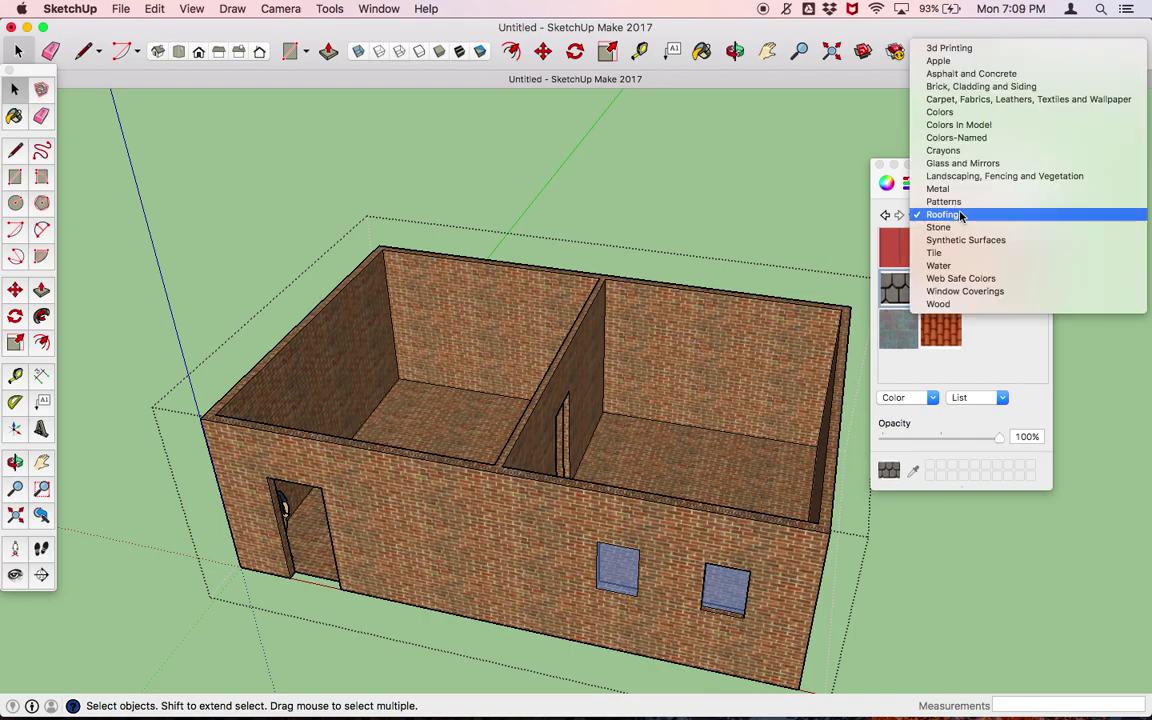
pyautogui.click(988, 100)
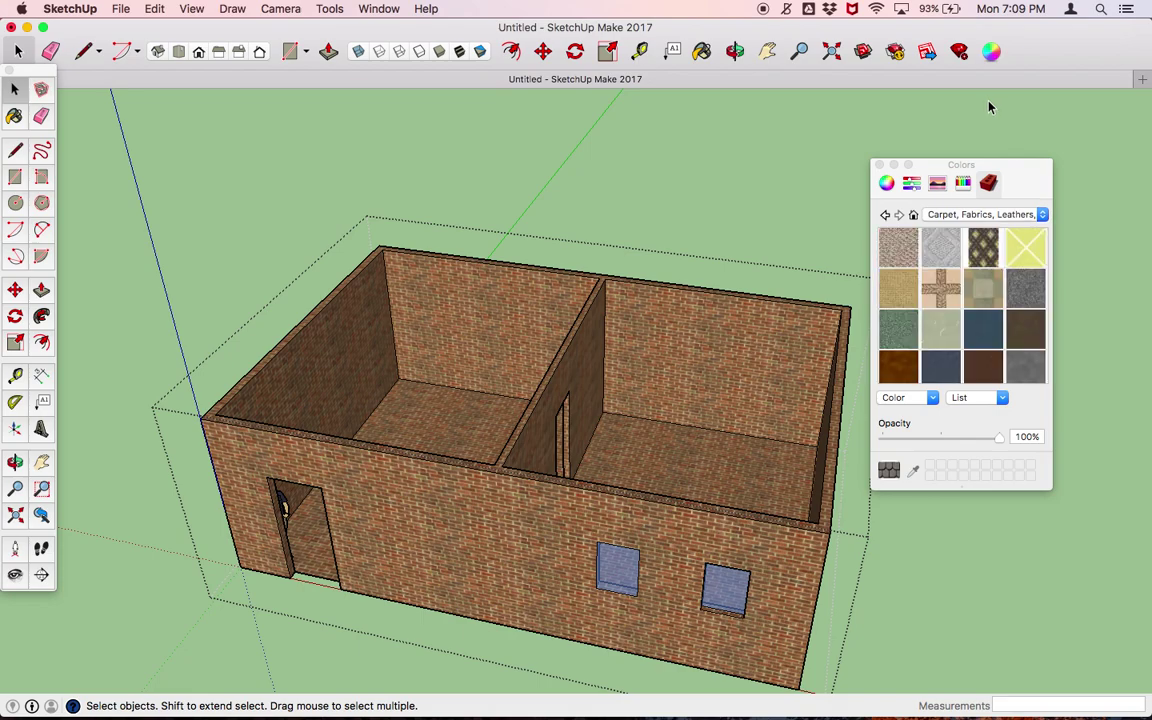
pyautogui.click(1025, 250)
pyautogui.click(450, 418)
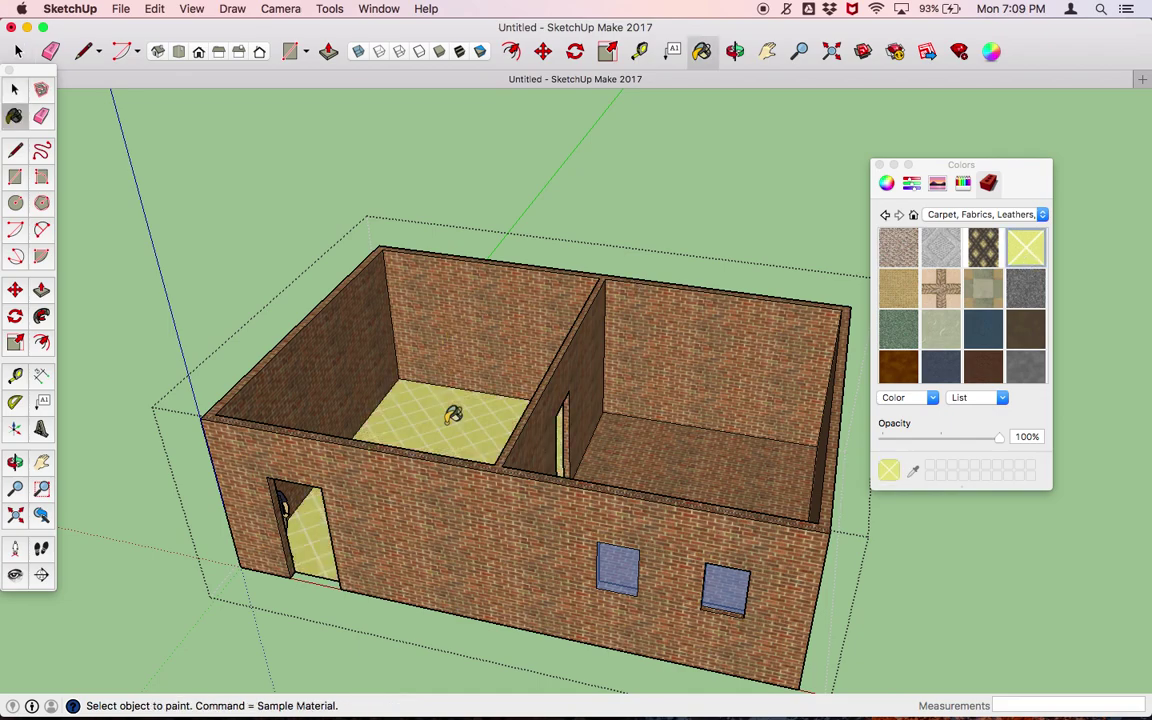
pyautogui.click(649, 447)
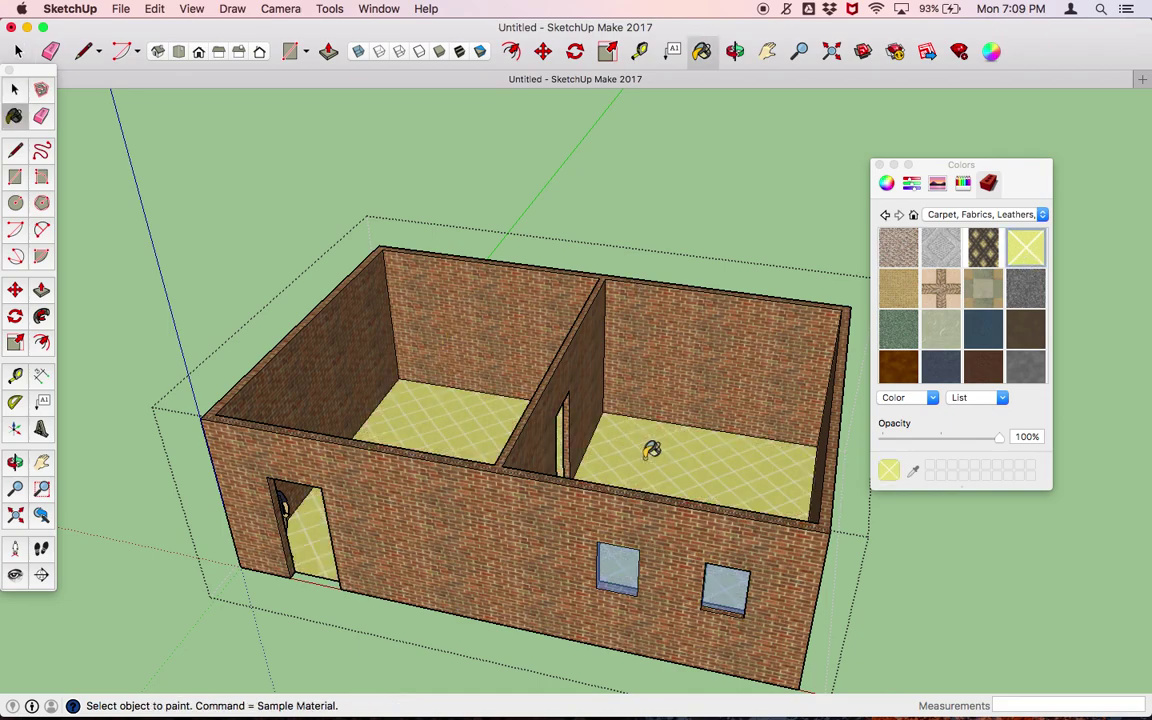
# Choose a pale turquoise from the color wheel, paint the interior wall faces of both rooms with it, and close the Colors window.
pyautogui.click(941, 216)
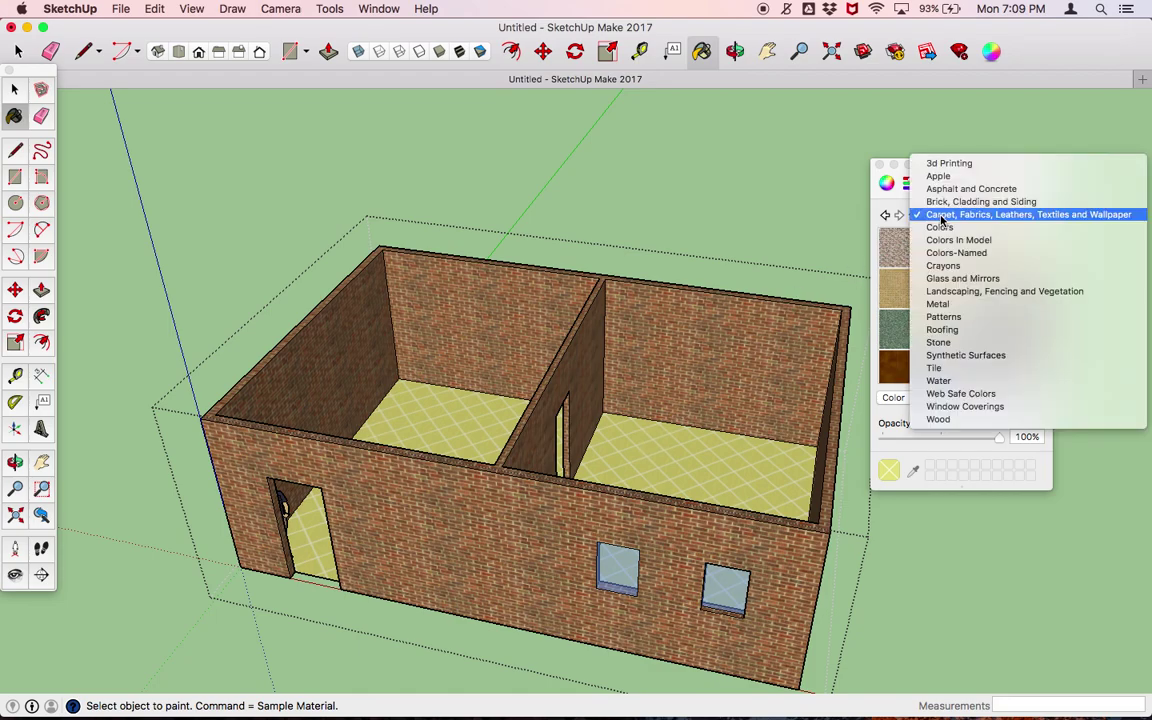
pyautogui.click(941, 216)
pyautogui.click(886, 183)
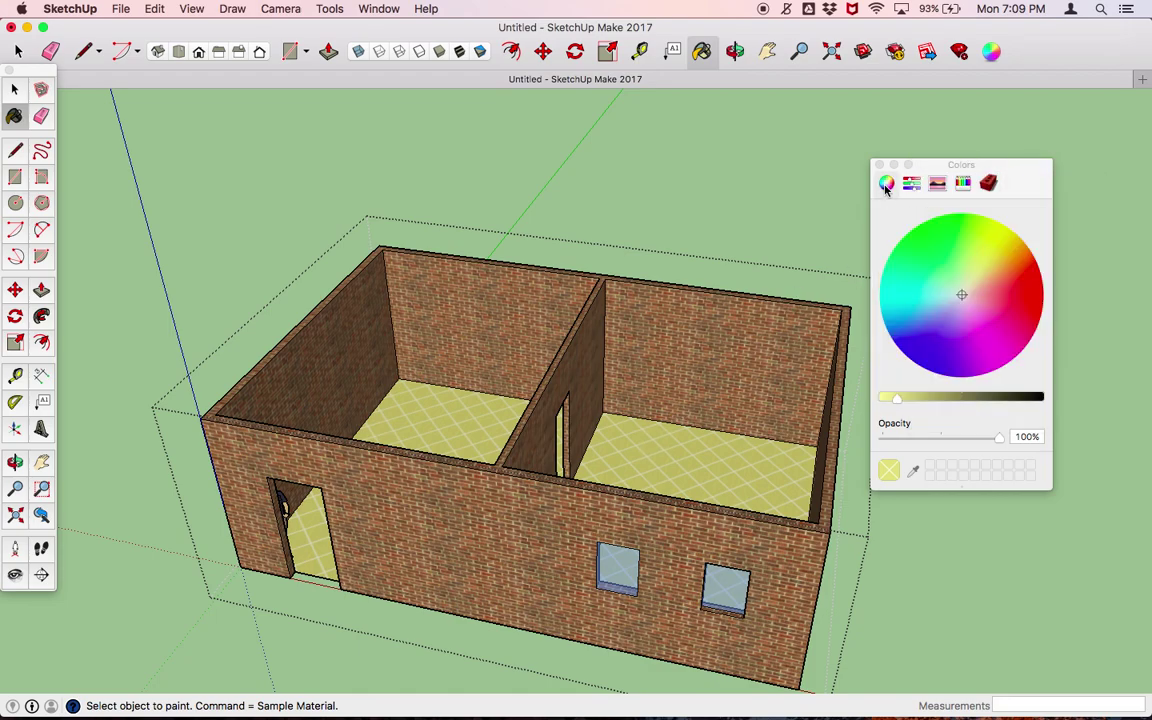
pyautogui.click(941, 291)
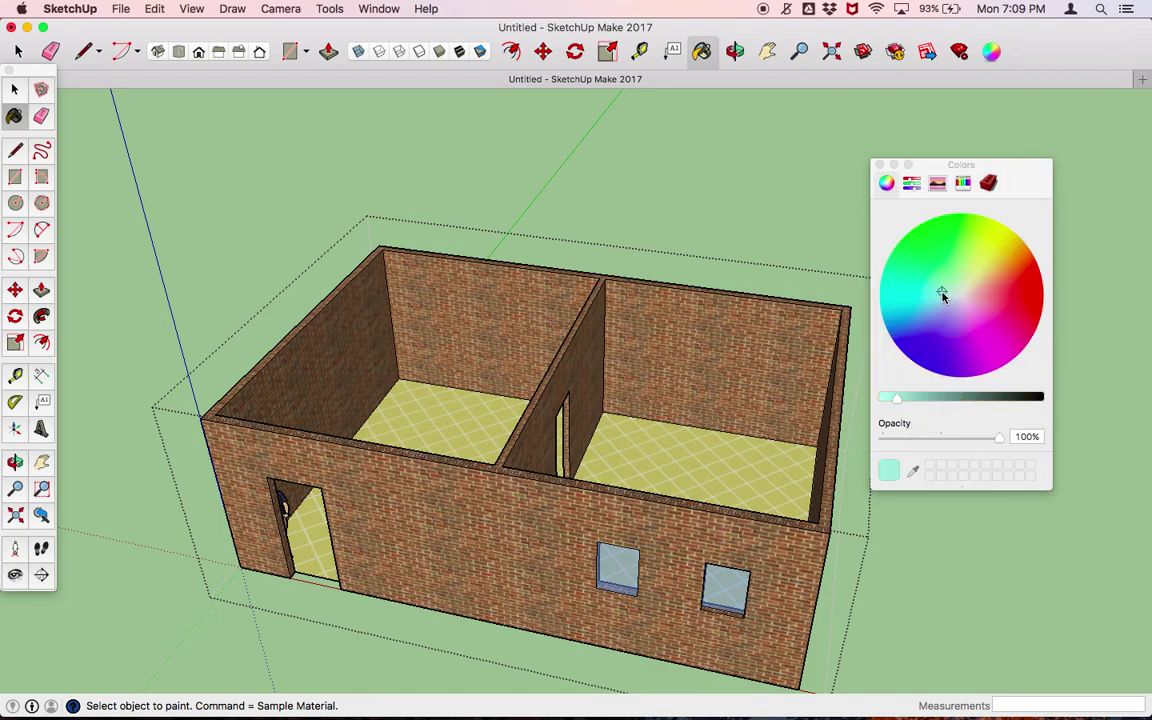
pyautogui.click(443, 316)
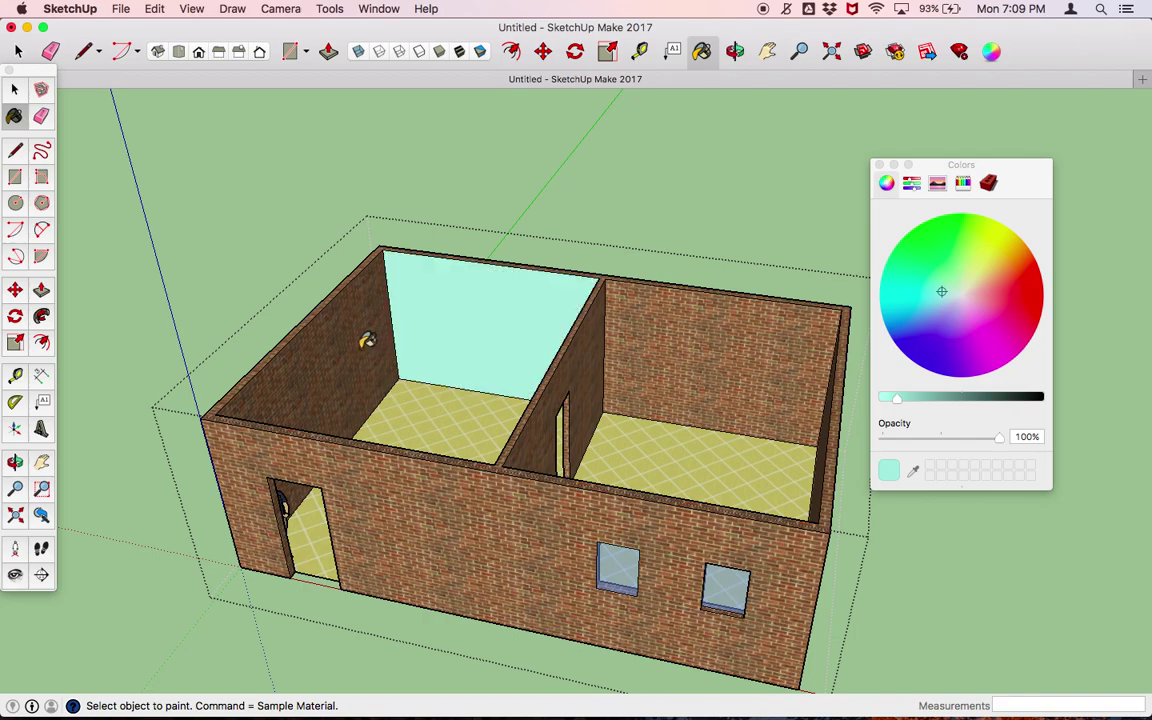
pyautogui.click(331, 306)
pyautogui.click(663, 330)
pyautogui.click(578, 340)
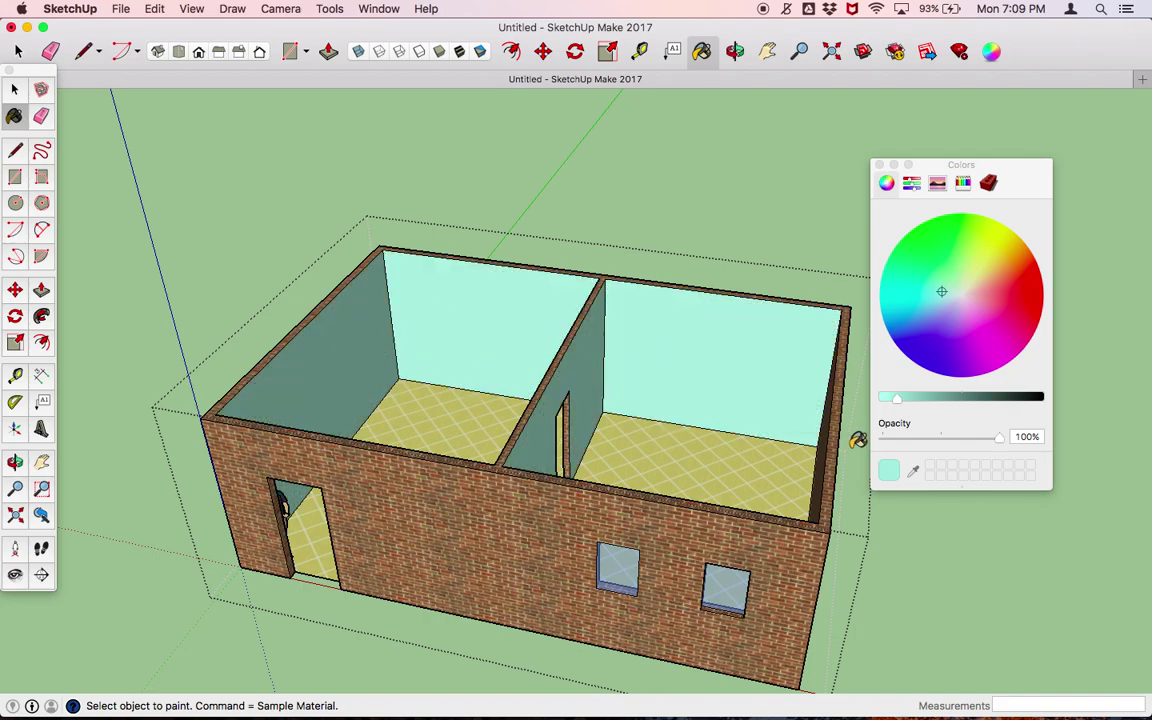
pyautogui.click(823, 443)
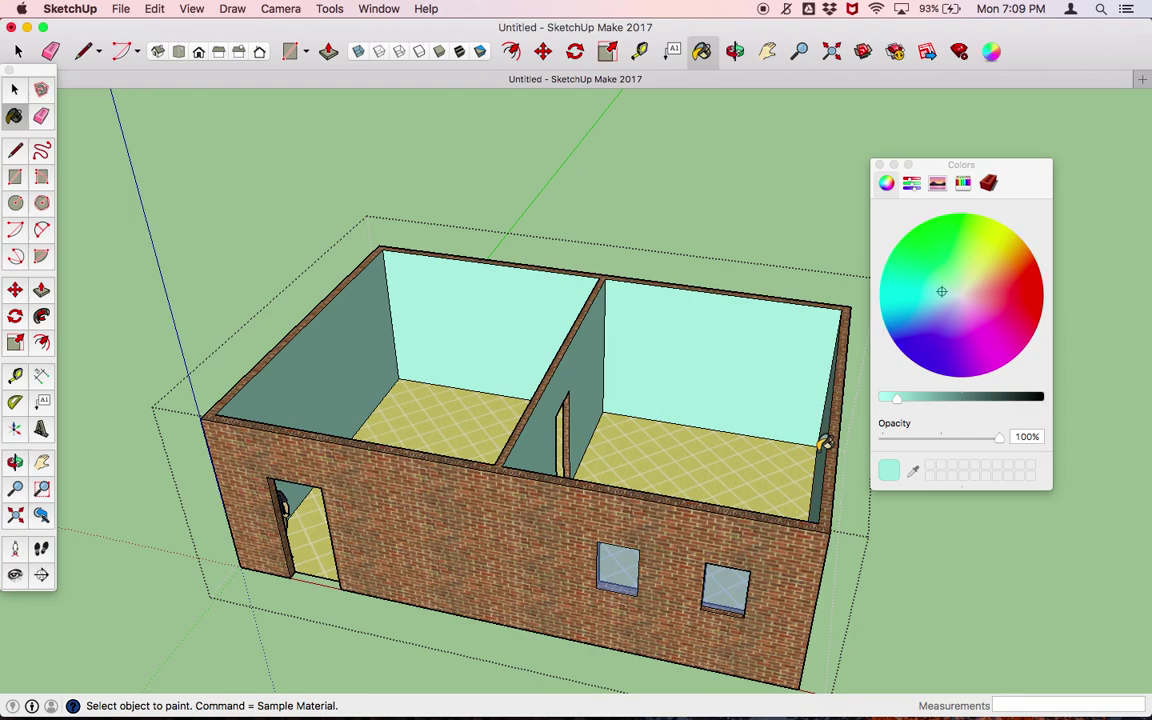
pyautogui.press('o')
pyautogui.moveTo(663, 437); pyautogui.dragTo(620, 426)
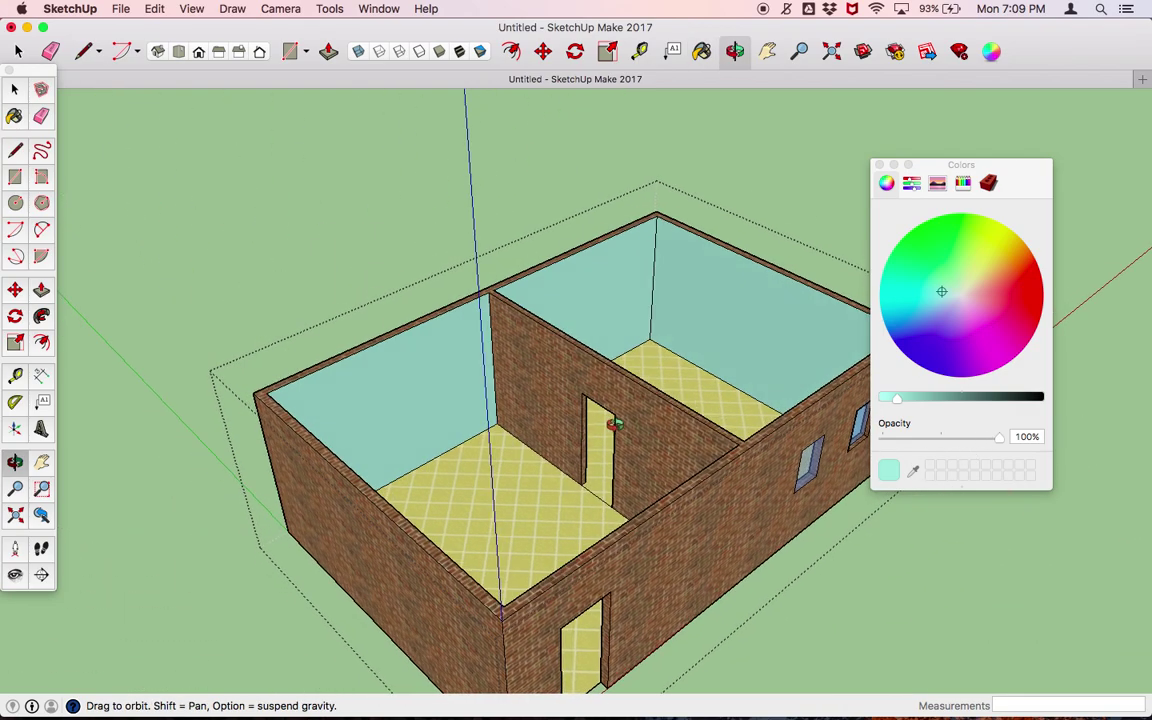
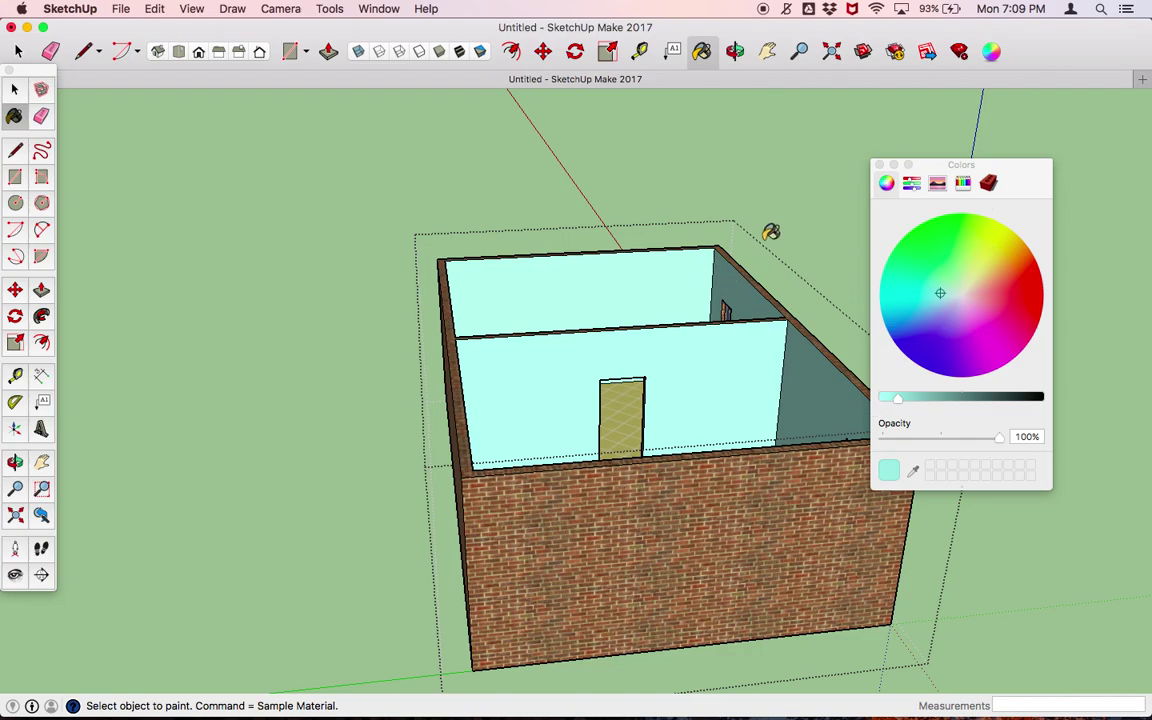
pyautogui.press('o')
pyautogui.moveTo(571, 261); pyautogui.dragTo(150, 260)
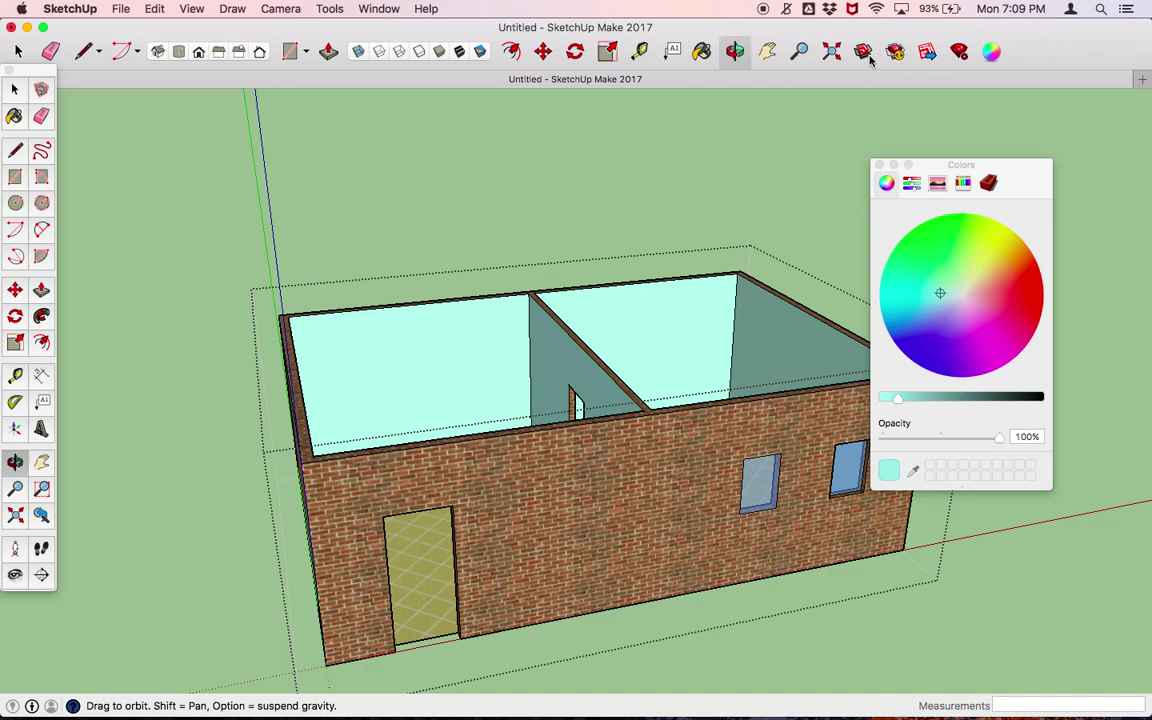
pyautogui.click(879, 164)
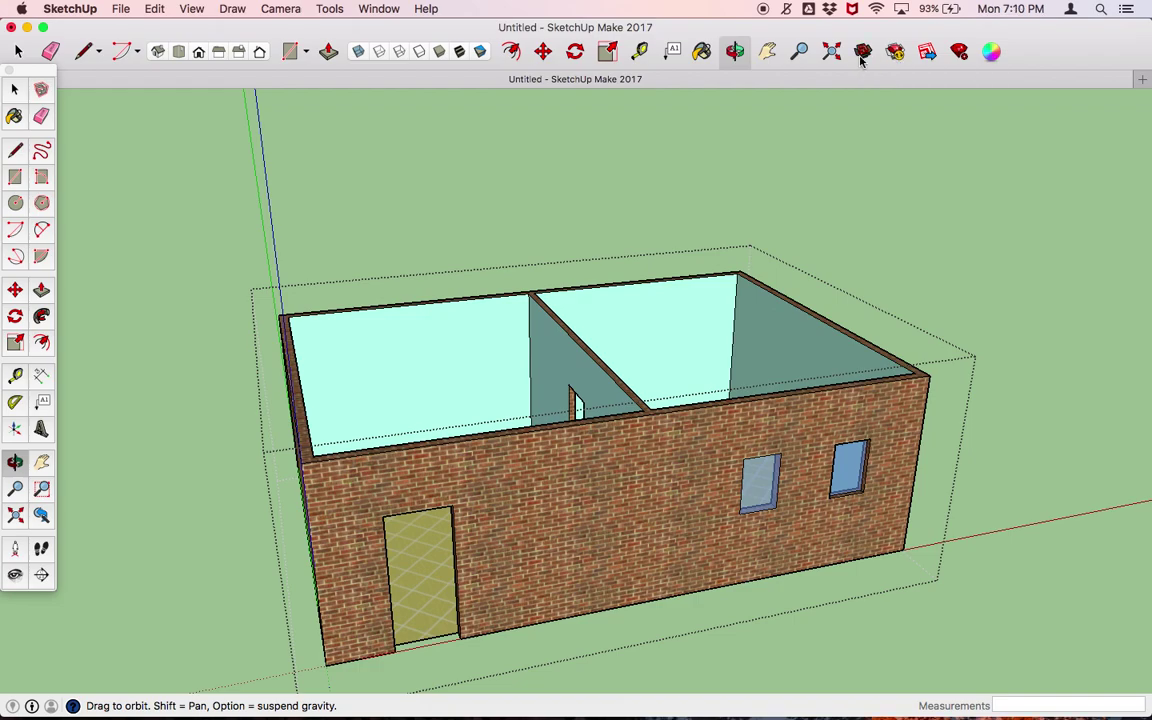
# Search 3D Warehouse for furniture, load the brown wooden chair directly into the model, and place it outside the house.
pyautogui.click(862, 55)
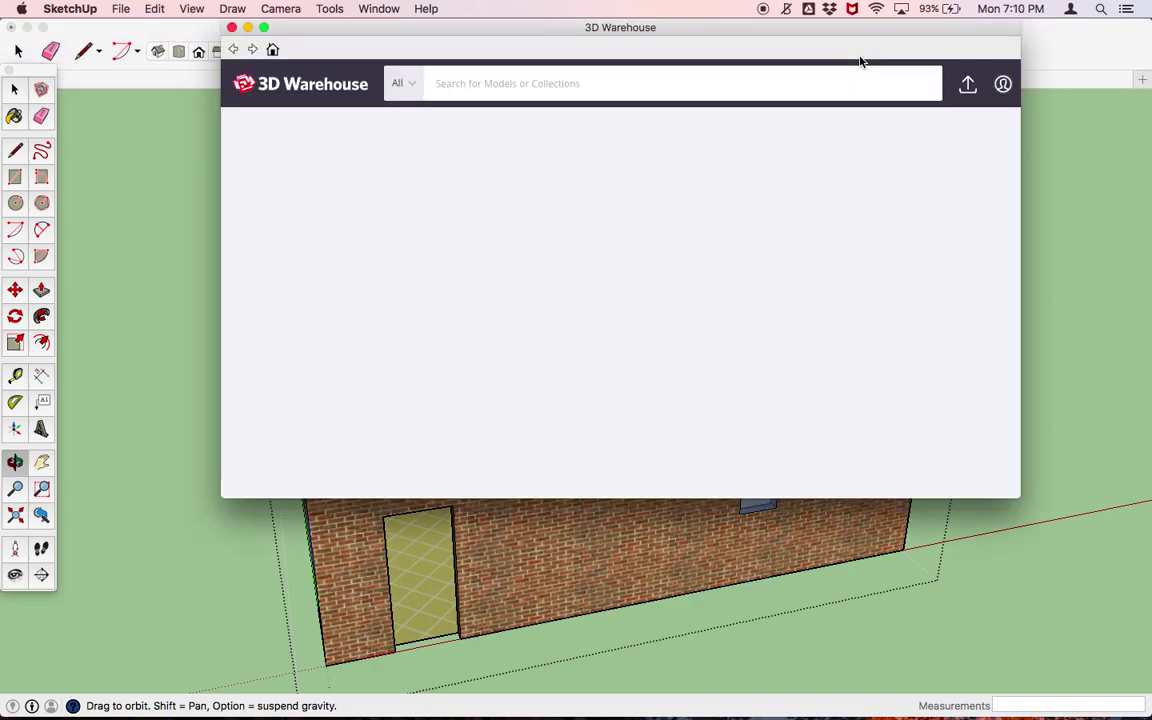
pyautogui.write('furniture')
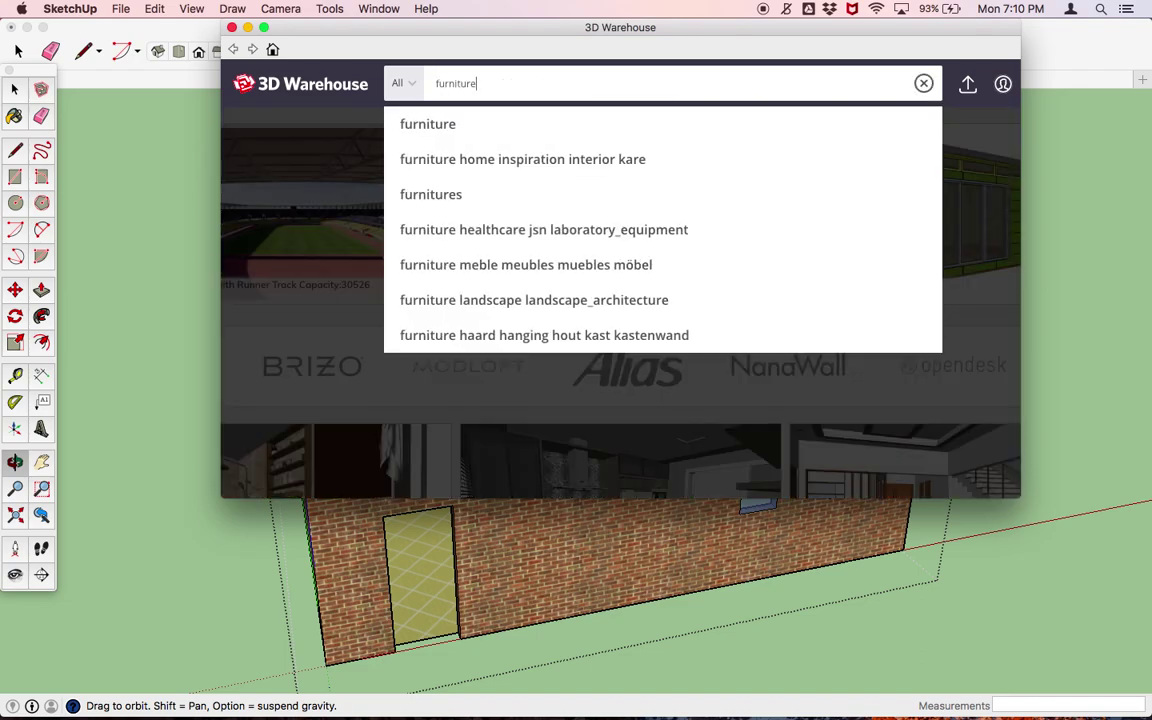
pyautogui.click(475, 132)
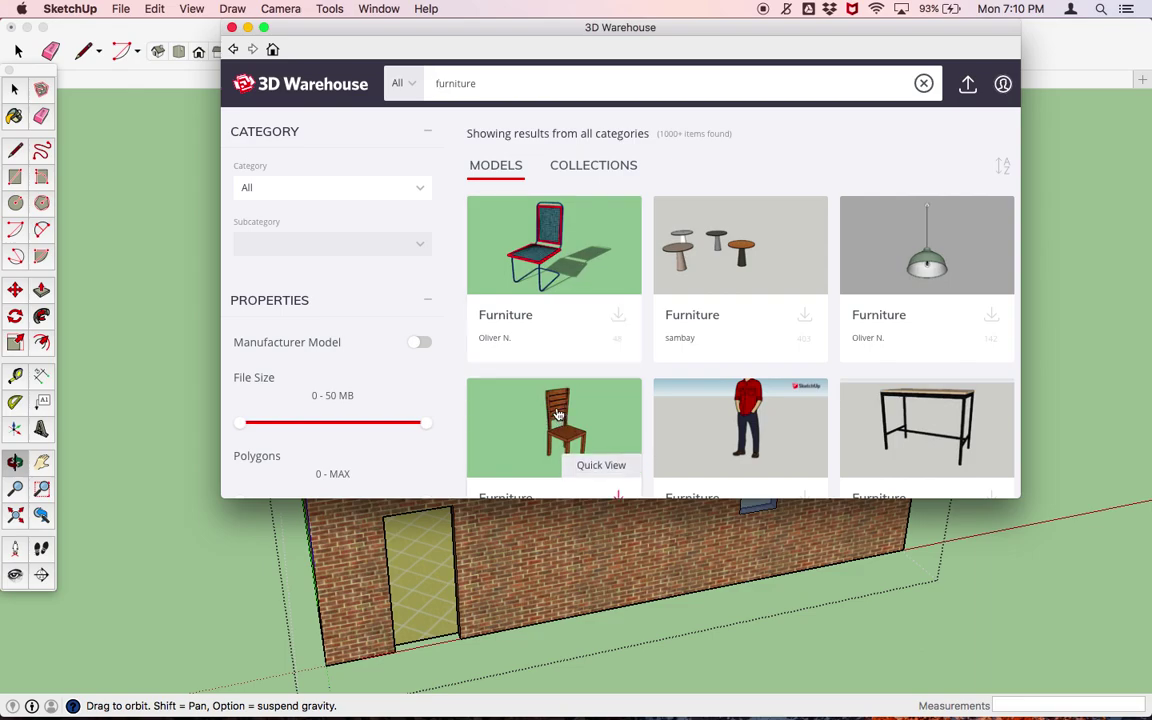
pyautogui.scroll(-3, 558, 414)
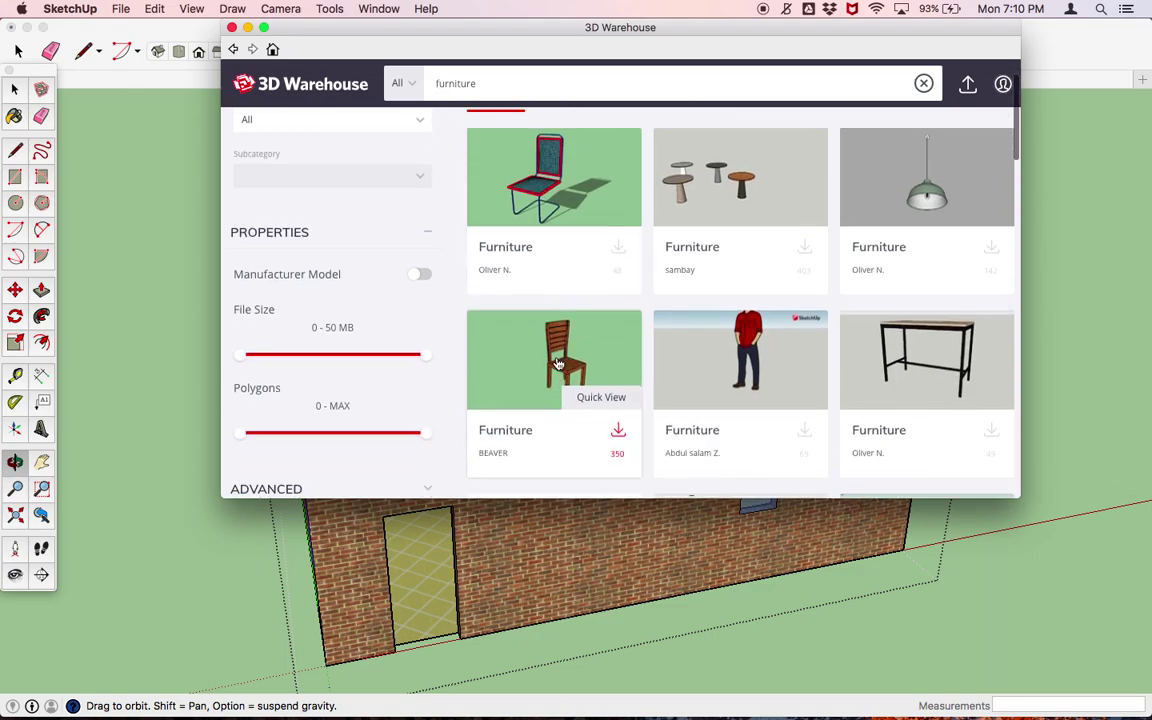
pyautogui.click(618, 436)
pyautogui.click(680, 261)
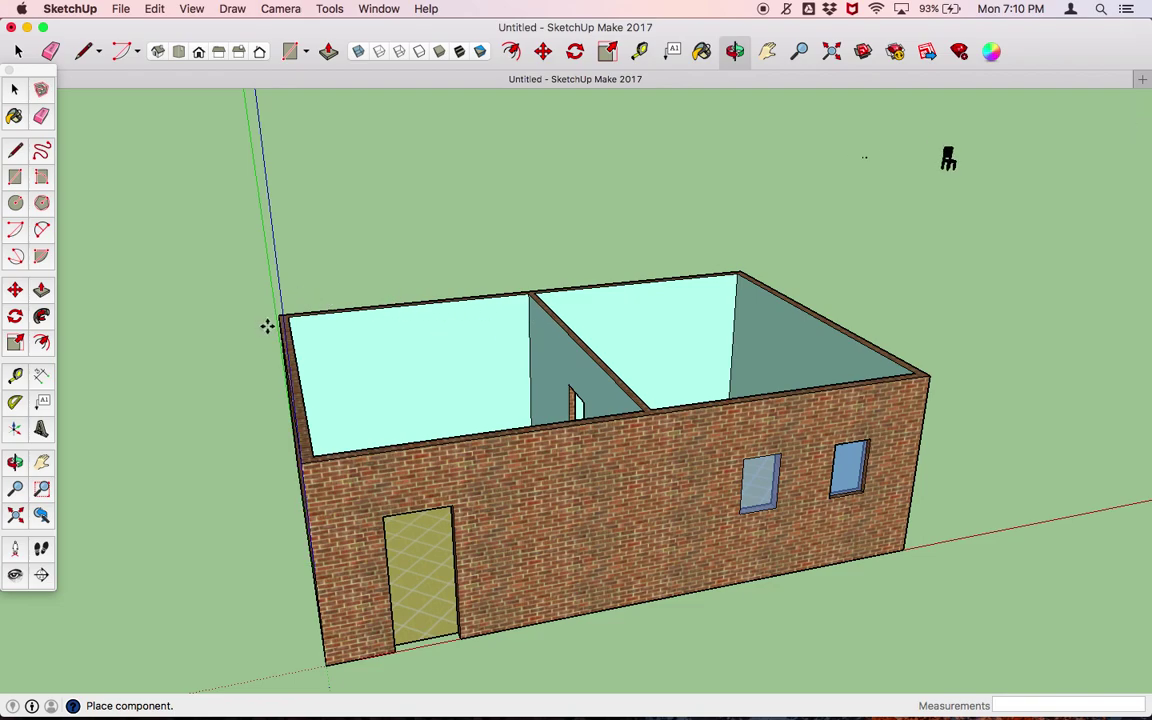
pyautogui.click(208, 310)
# Move the chair component from behind the house to just outside the front wall, near the windows.
pyautogui.press('m')
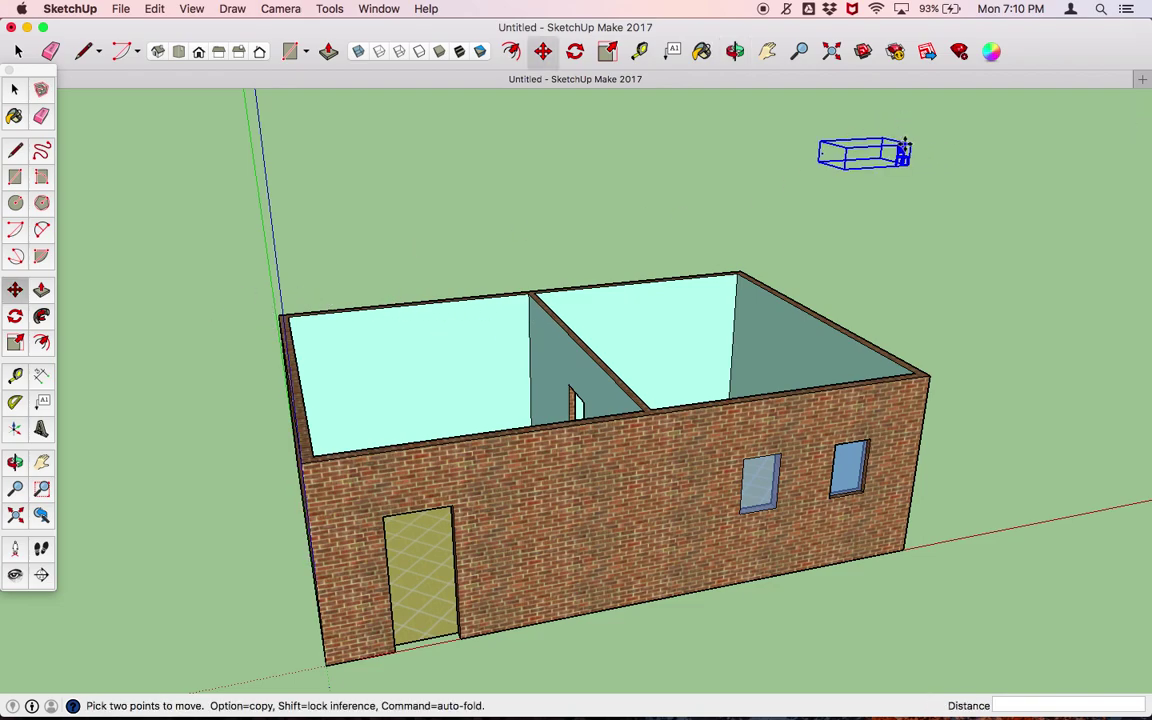
pyautogui.click(850, 165)
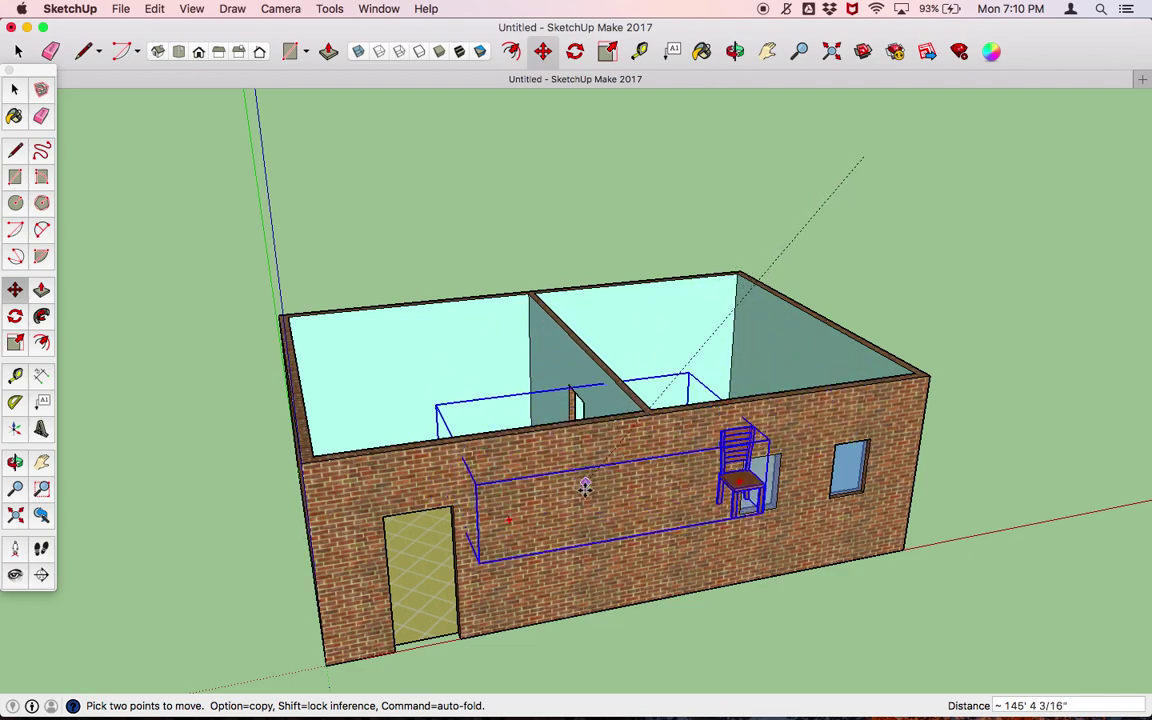
pyautogui.click(838, 418)
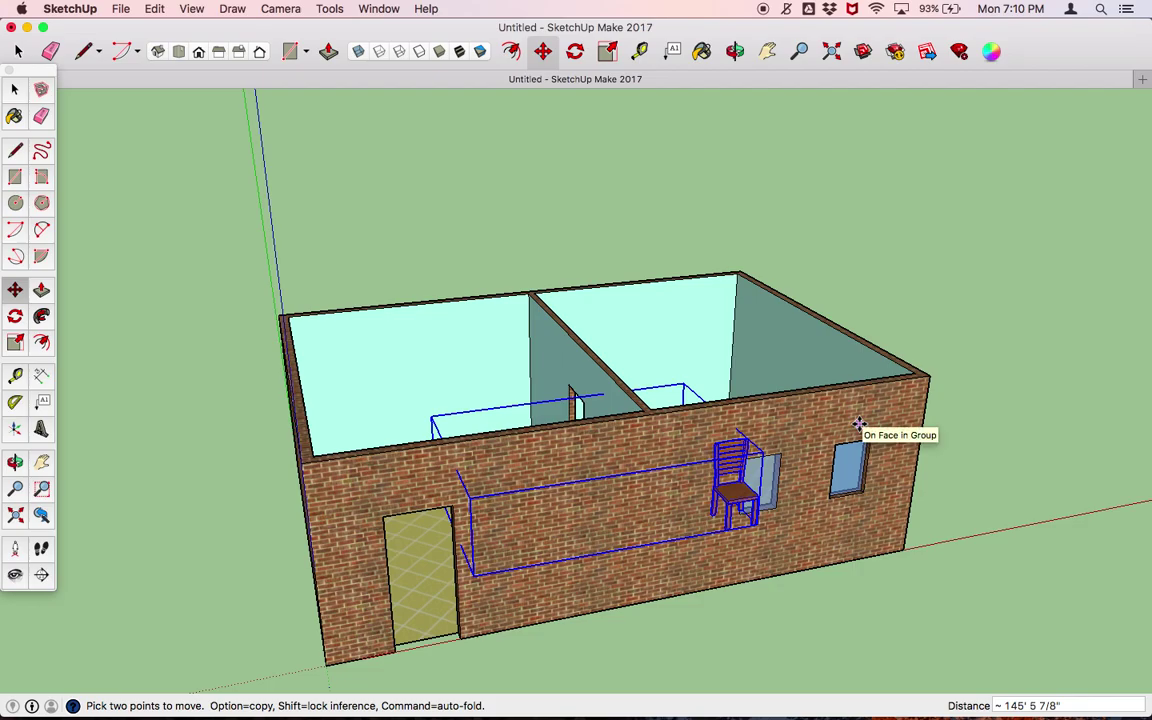
# Open the chair component for editing from a top view and move the chair inside it into the room with the two windows.
pyautogui.press('o')
pyautogui.moveTo(858, 424); pyautogui.dragTo(612, 663)
pyautogui.press('space')
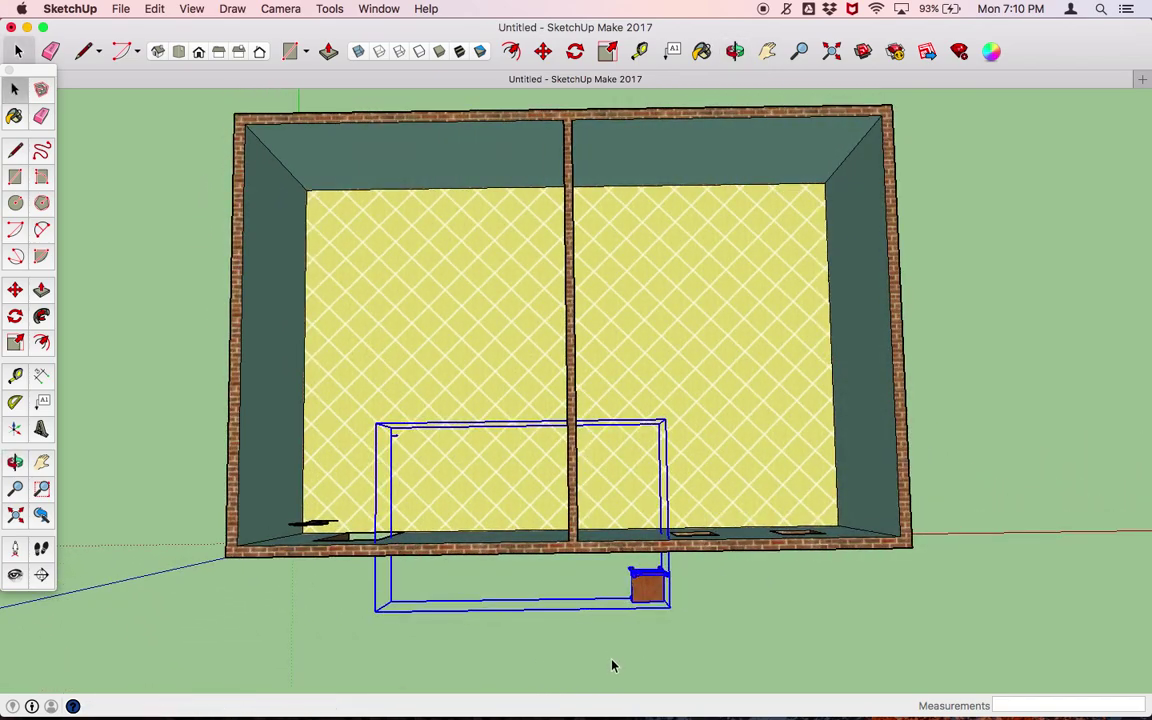
pyautogui.click(640, 562)
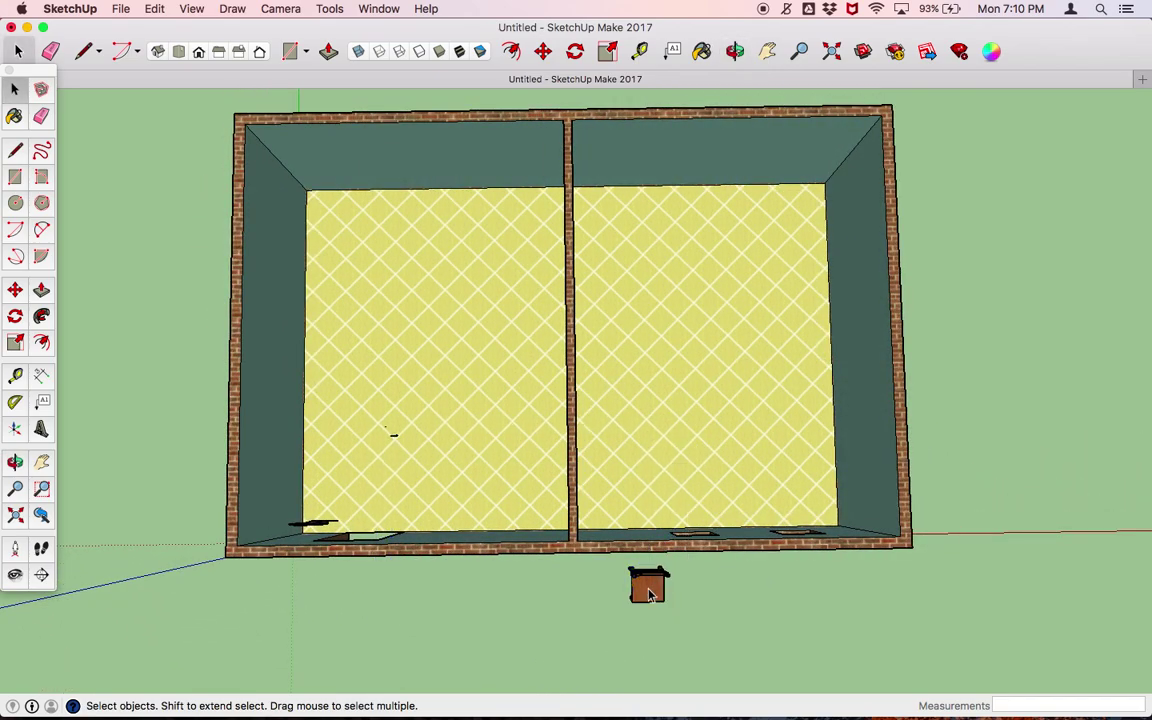
pyautogui.doubleClick(650, 590)
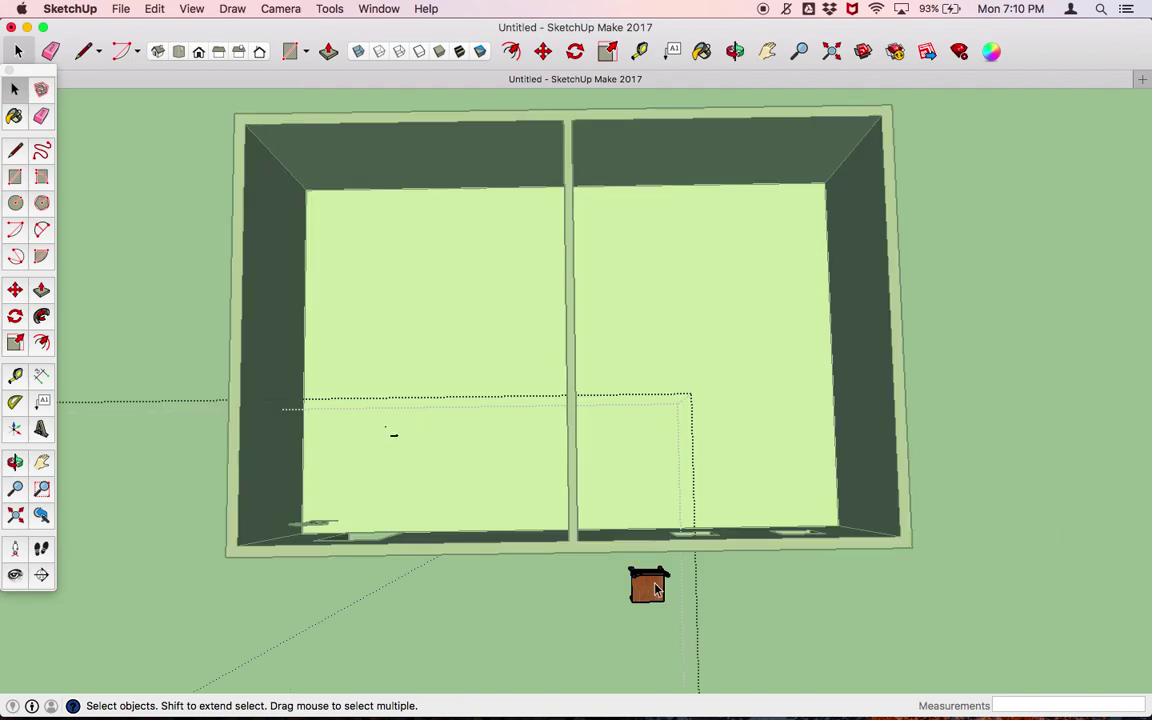
pyautogui.press('Escape')
pyautogui.doubleClick(642, 597)
pyautogui.click(641, 597)
pyautogui.press('m')
pyautogui.click(639, 594)
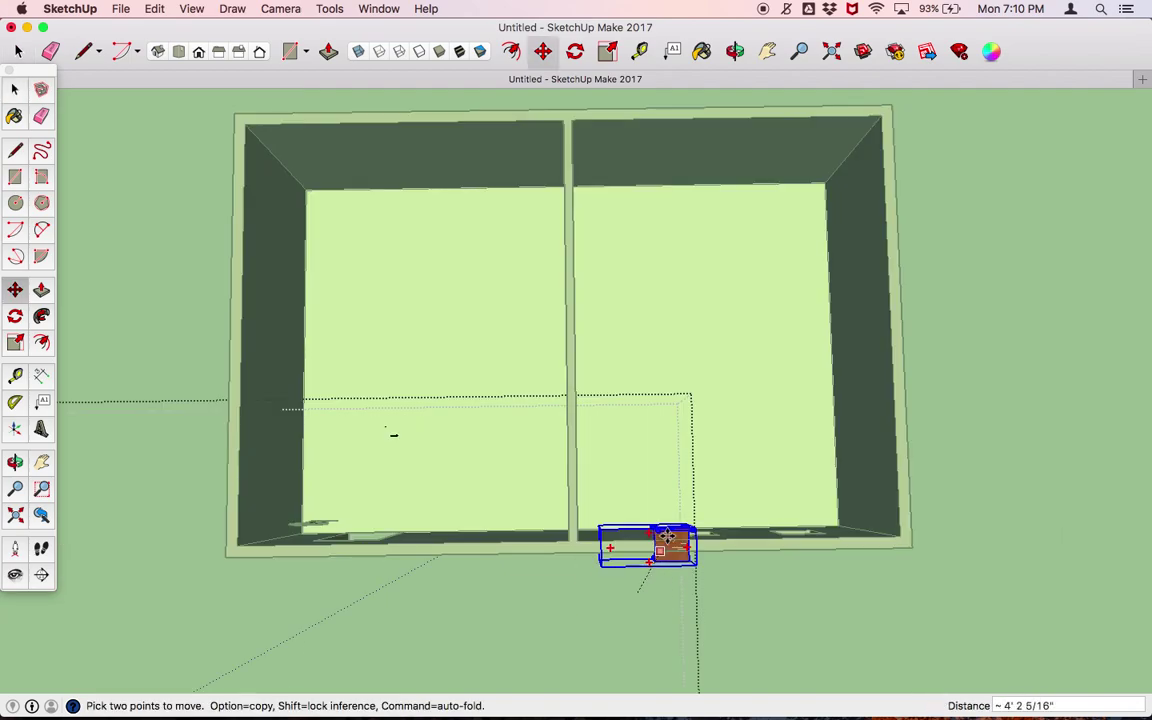
pyautogui.click(763, 368)
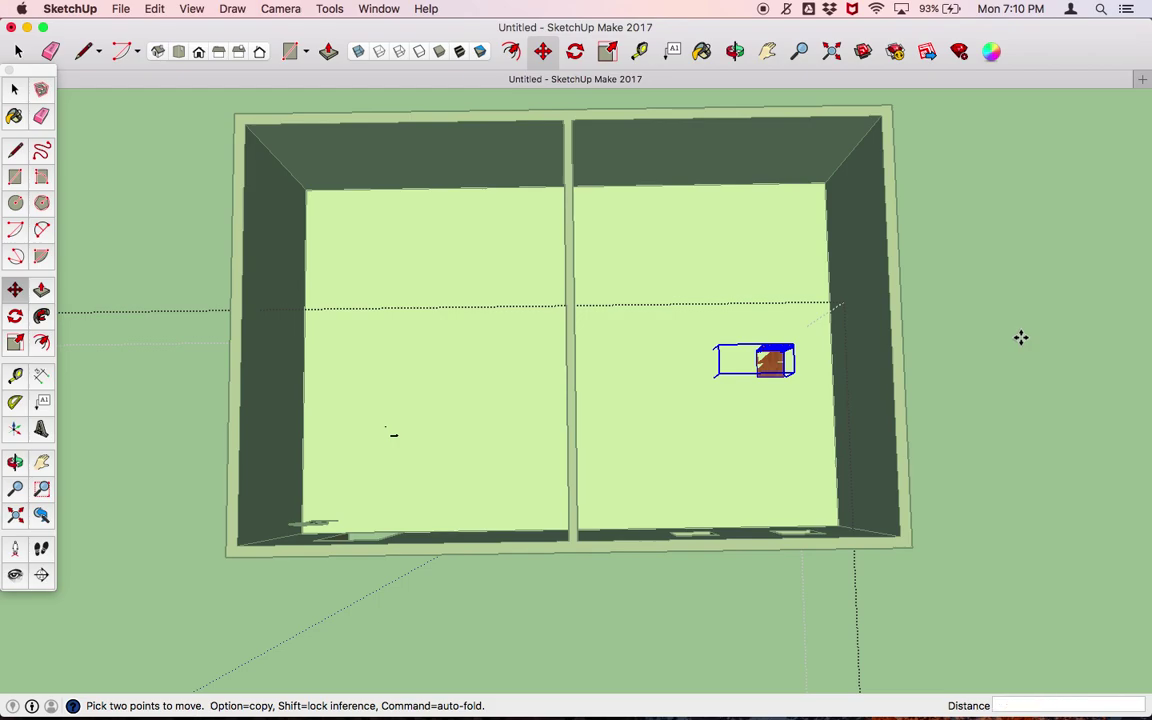
# Close the chair component's editing and unhide all hidden objects to bring the roof back onto the house.
pyautogui.moveTo(1020, 337)
pyautogui.mouseDown(button='middle')
pyautogui.moveTo(964, 283)
pyautogui.moveTo(1077, 190)
pyautogui.moveTo(898, 145)
pyautogui.moveTo(992, 550)
pyautogui.moveTo(956, 424)
pyautogui.moveTo(956, 334)
pyautogui.moveTo(738, 352)
pyautogui.moveTo(442, 566)
pyautogui.moveTo(845, 528)
pyautogui.moveTo(887, 581)
pyautogui.moveTo(916, 498)
pyautogui.mouseUp(button='middle')
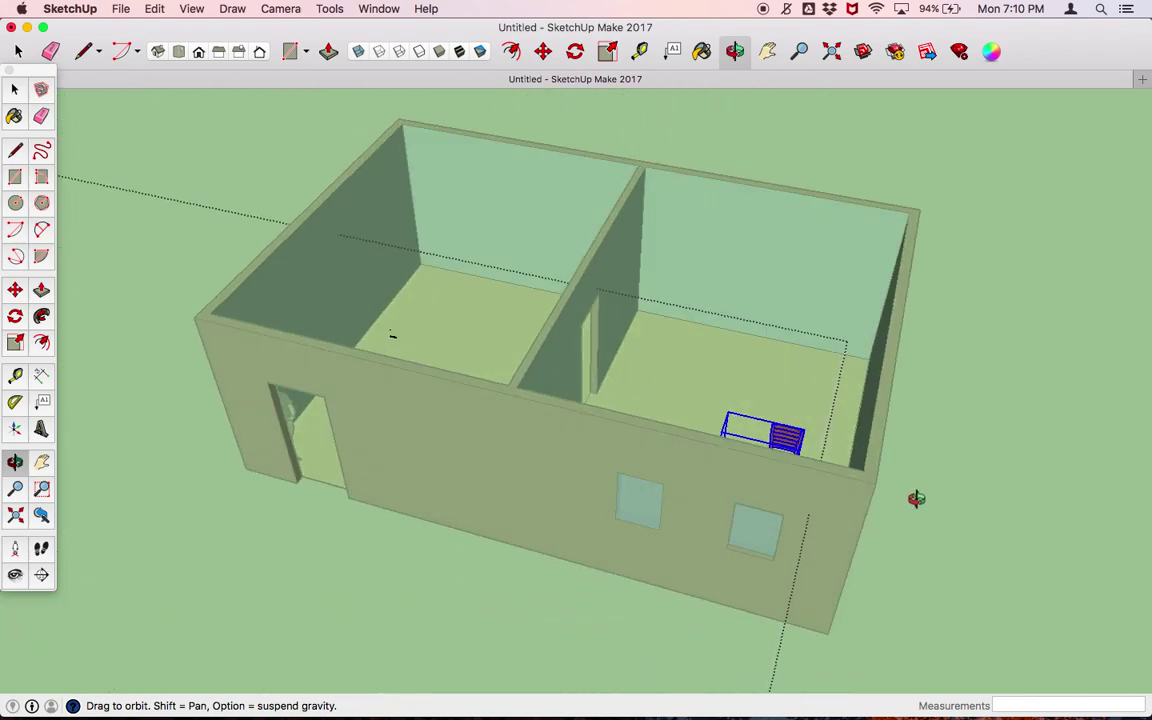
pyautogui.press('space')
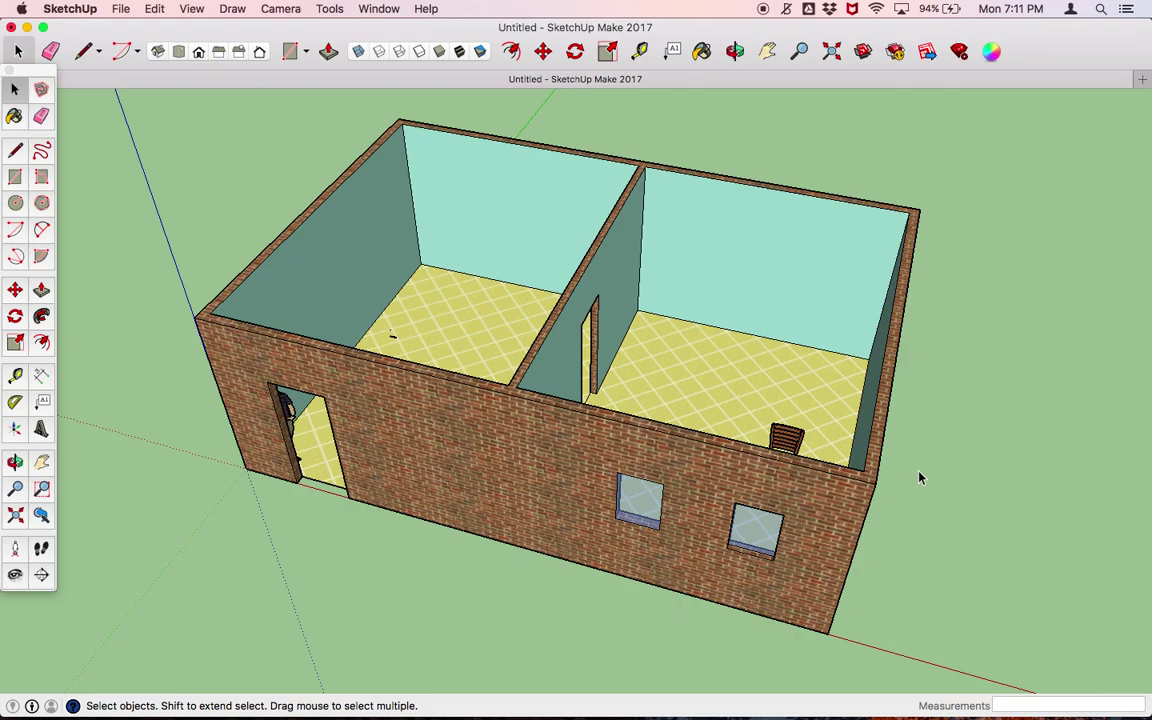
pyautogui.moveTo(922, 497); pyautogui.dragTo(1061, 302, button='middle')
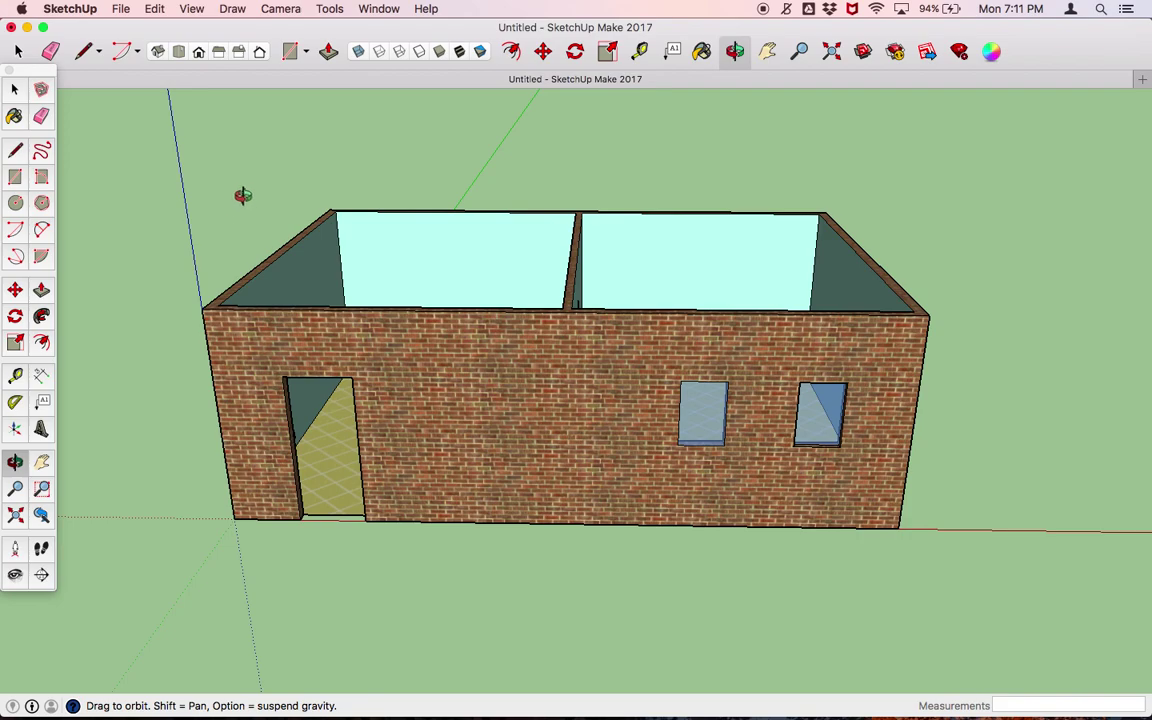
pyautogui.press('space')
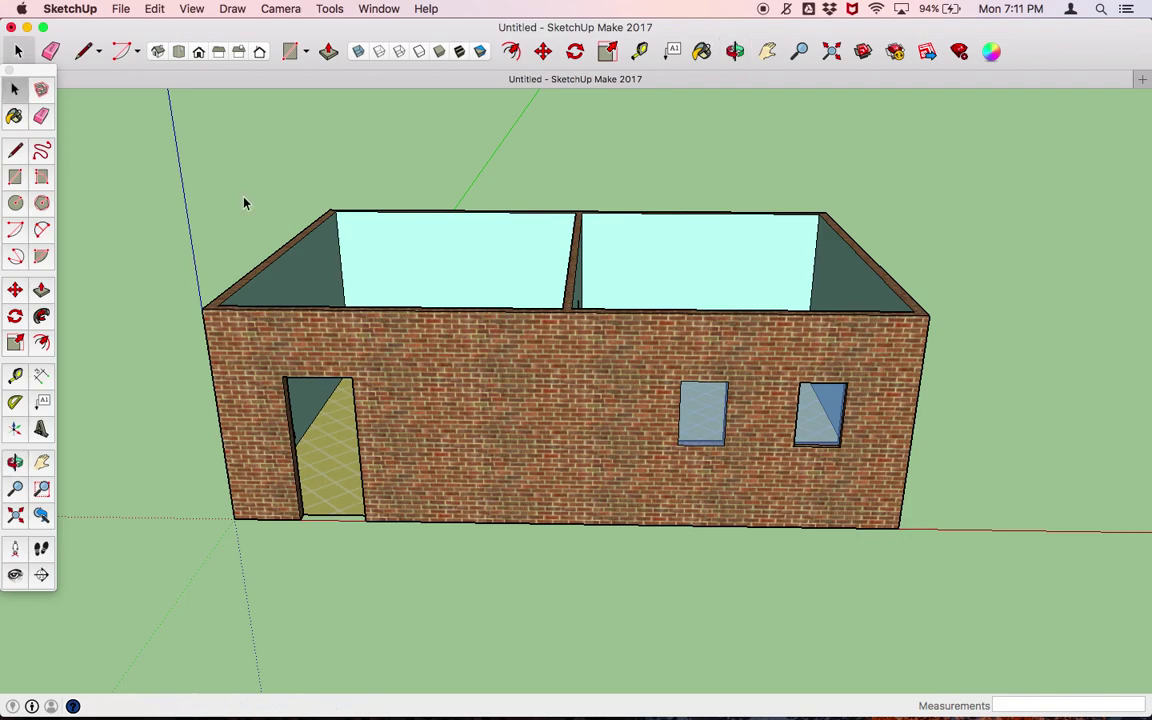
pyautogui.click(154, 9)
pyautogui.moveTo(160, 225)
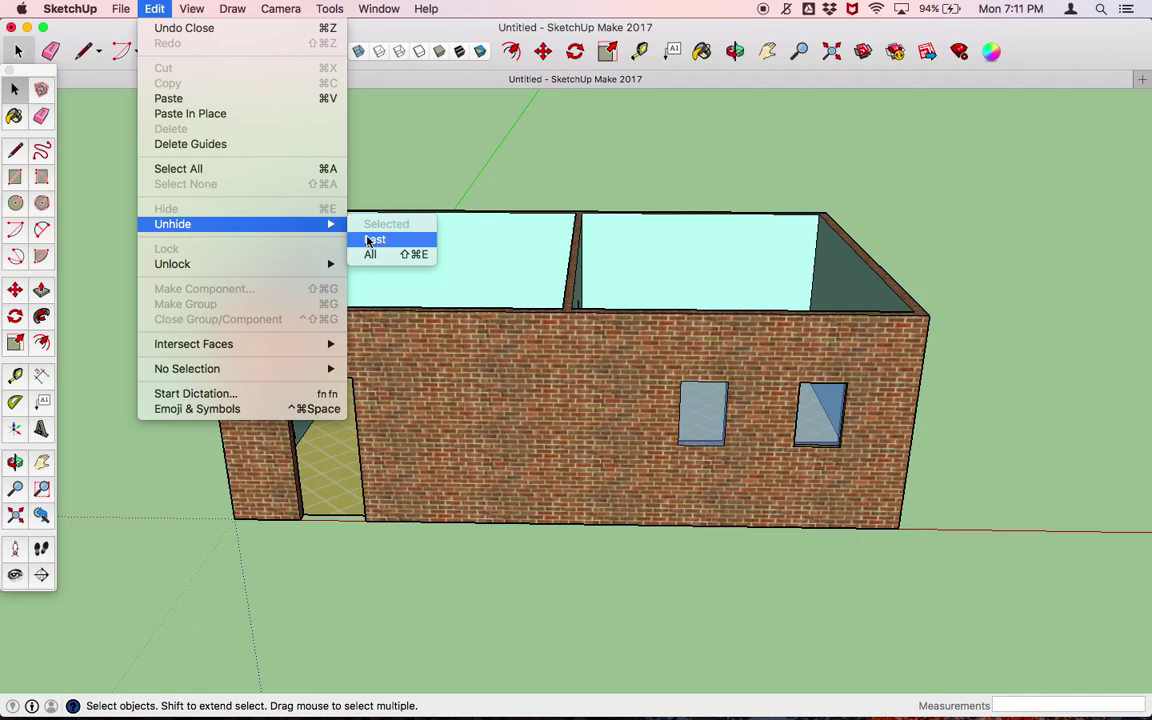
pyautogui.click(372, 254)
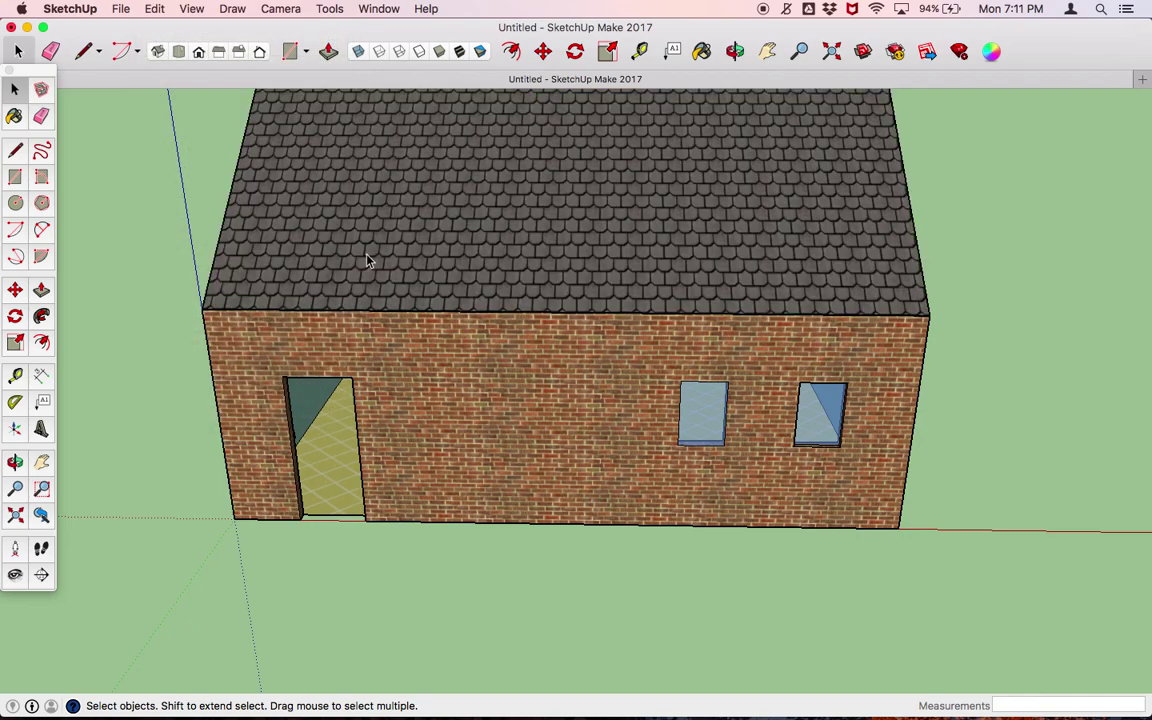
# Make the whole house, with its roof and contents, into one component named as the owner's cottage.
pyautogui.scroll(-6, 460, 398)
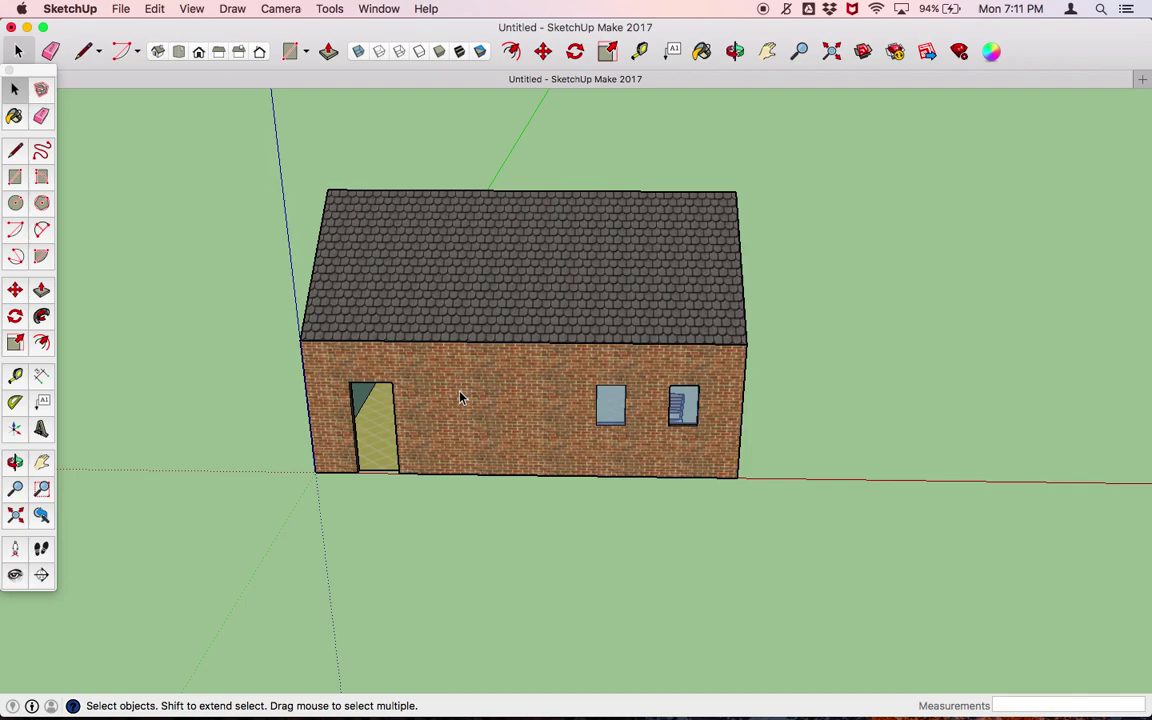
pyautogui.scroll(-8, 460, 398)
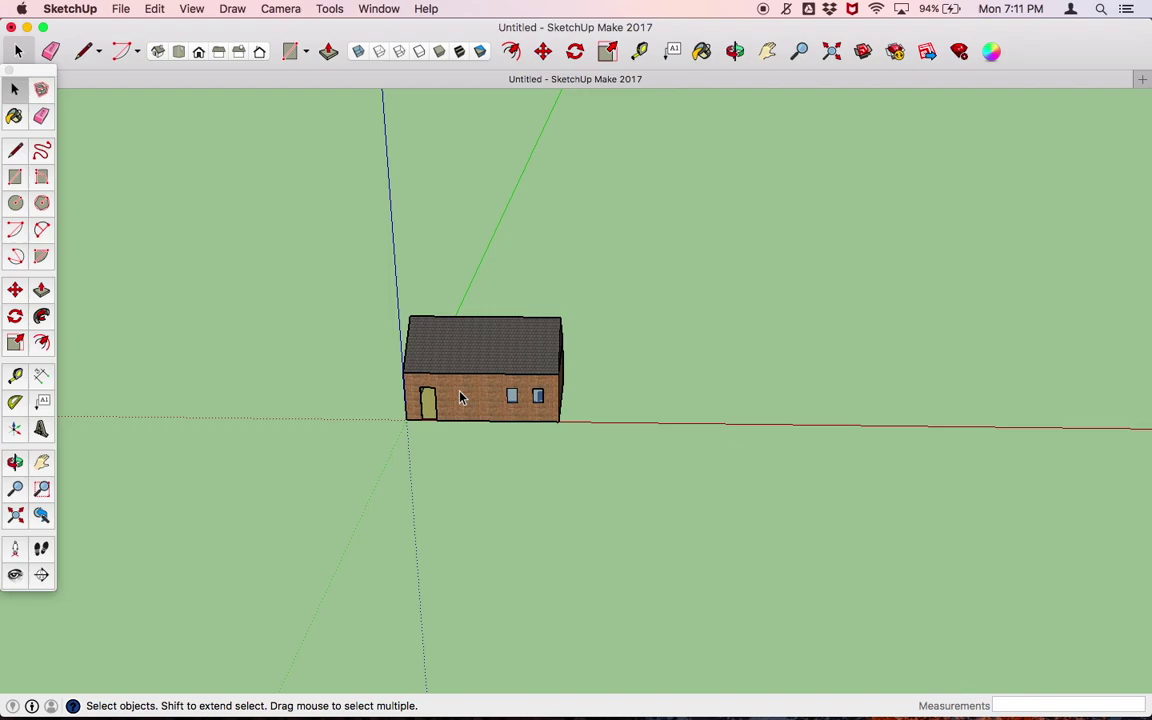
pyautogui.moveTo(610, 302); pyautogui.dragTo(332, 457)
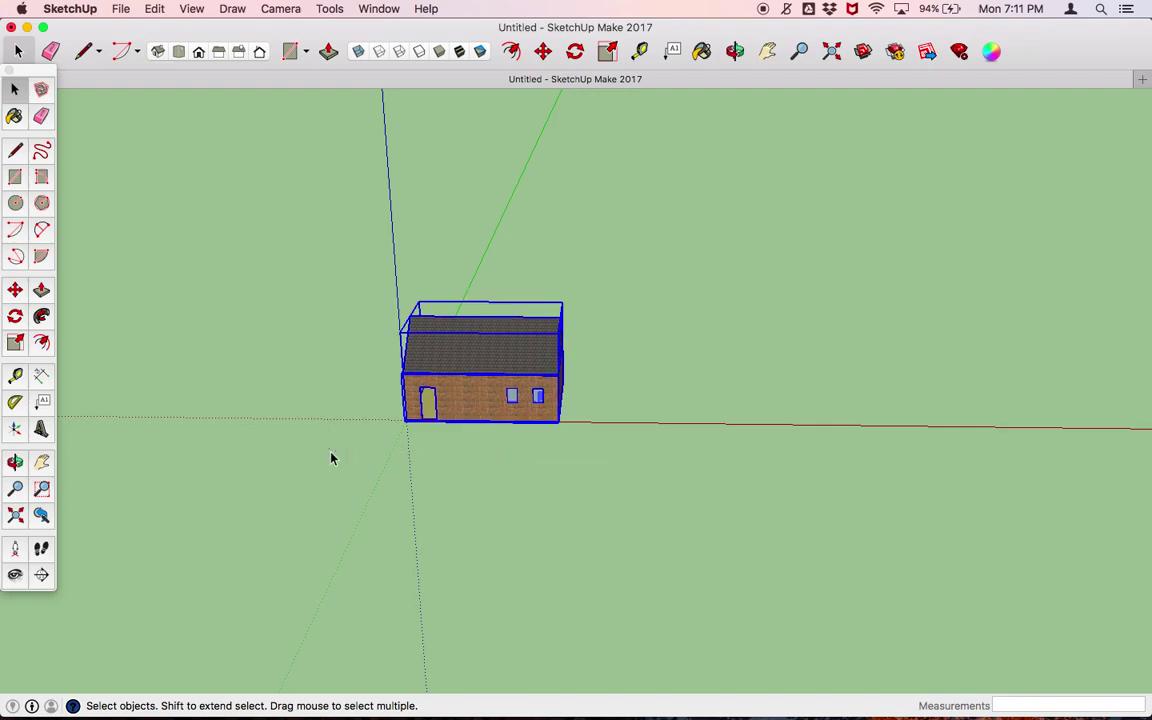
pyautogui.rightClick(463, 352)
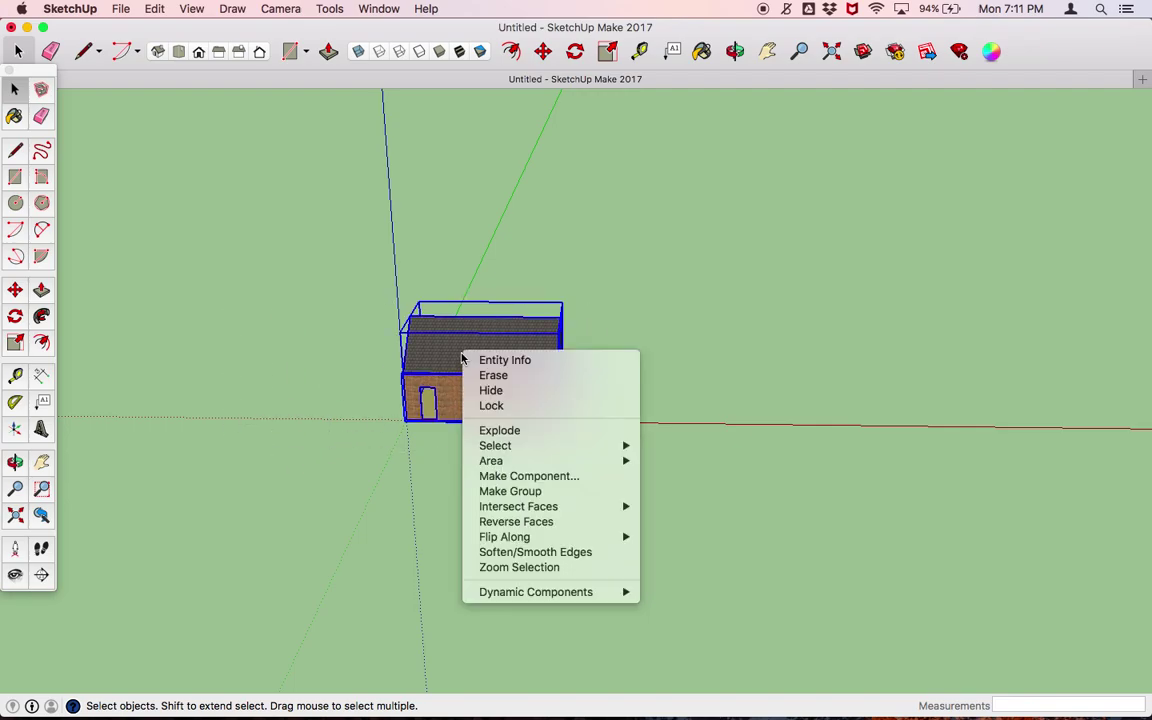
pyautogui.click(507, 477)
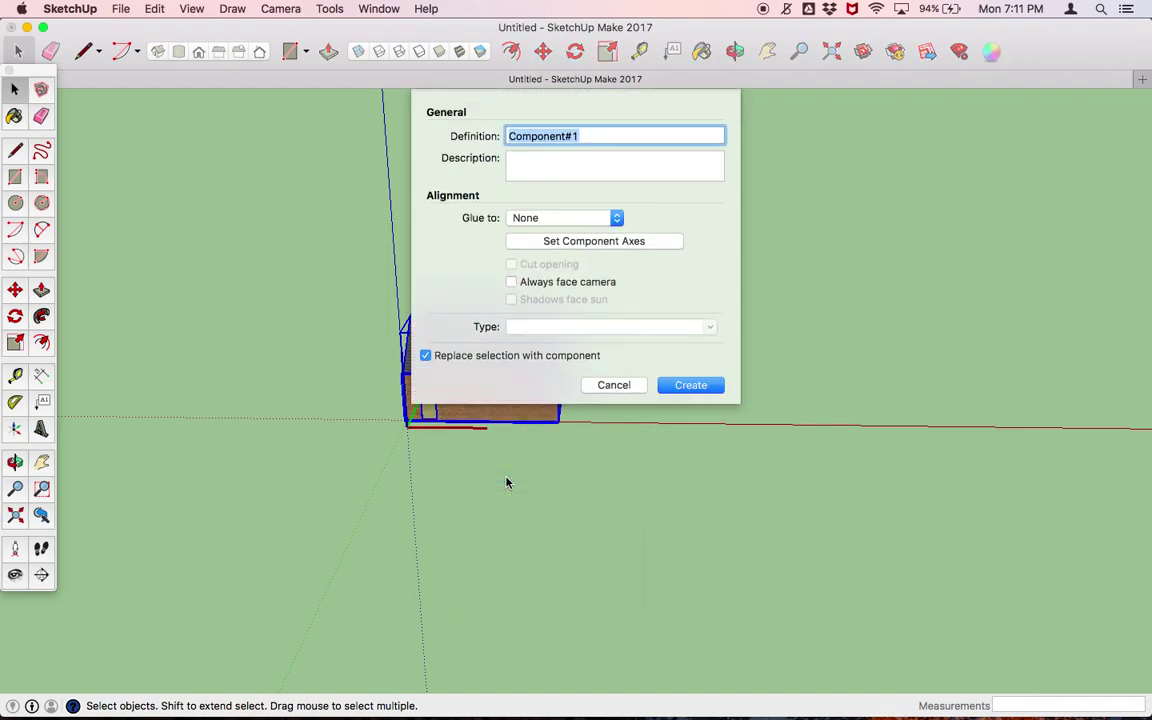
pyautogui.write('Ma')
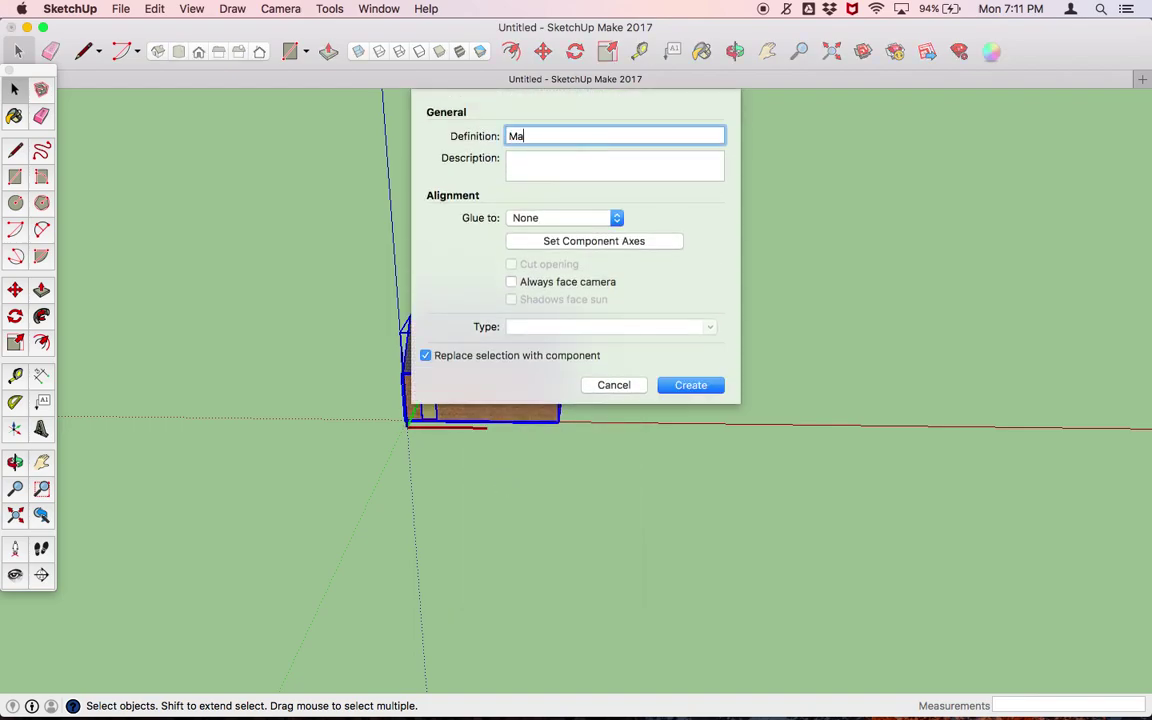
pyautogui.write("ggie's H")
pyautogui.press('BackSpace')
pyautogui.press('BackSpace')
pyautogui.write('Cottage')
pyautogui.click(691, 385)
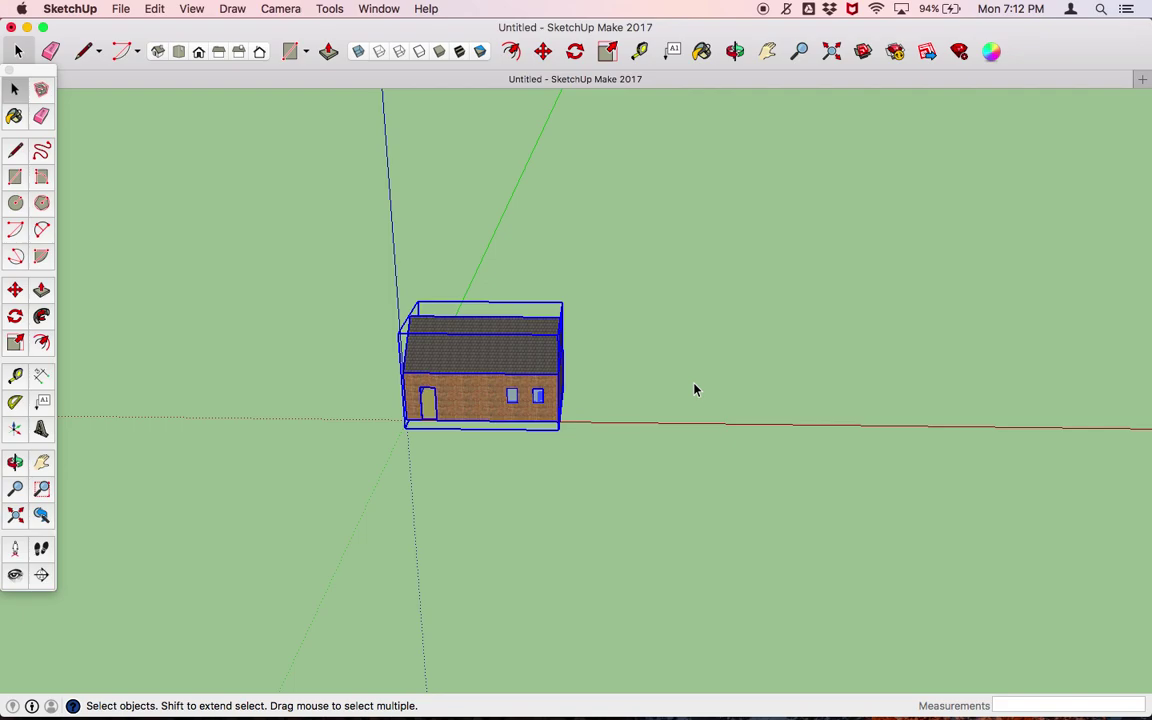
# Copy the cottage component 100' along the red axis and repeat the copy with x5 to form a straight row.
pyautogui.press('super+2')
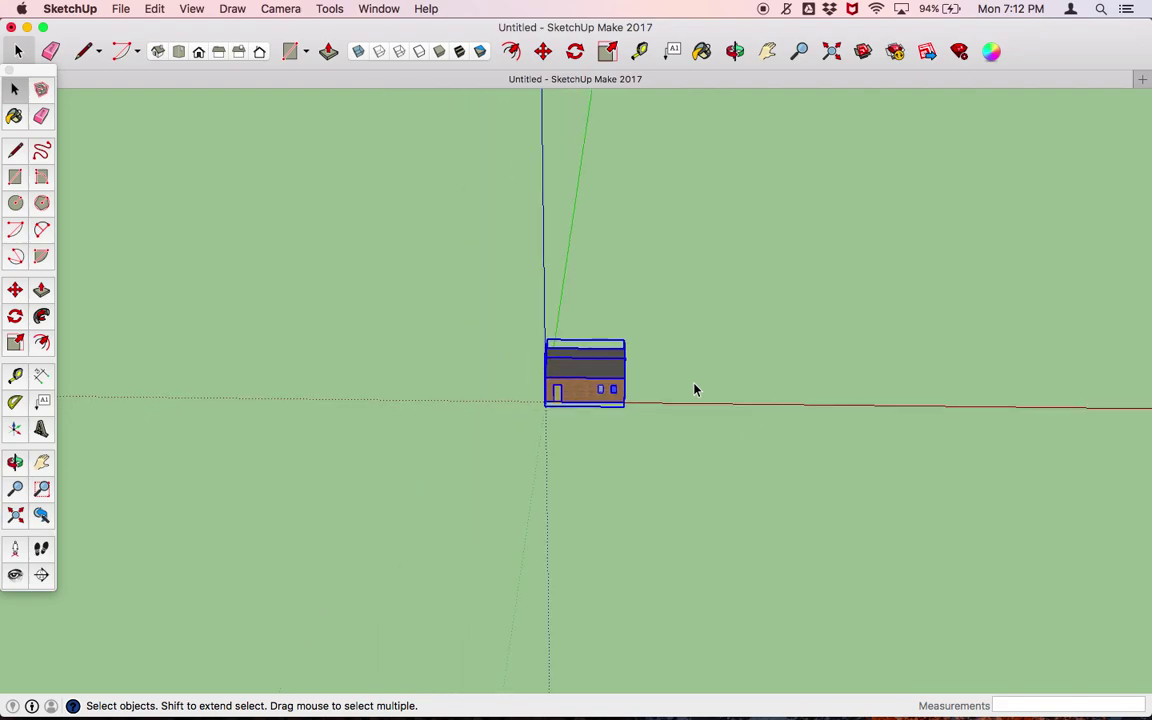
pyautogui.press('o')
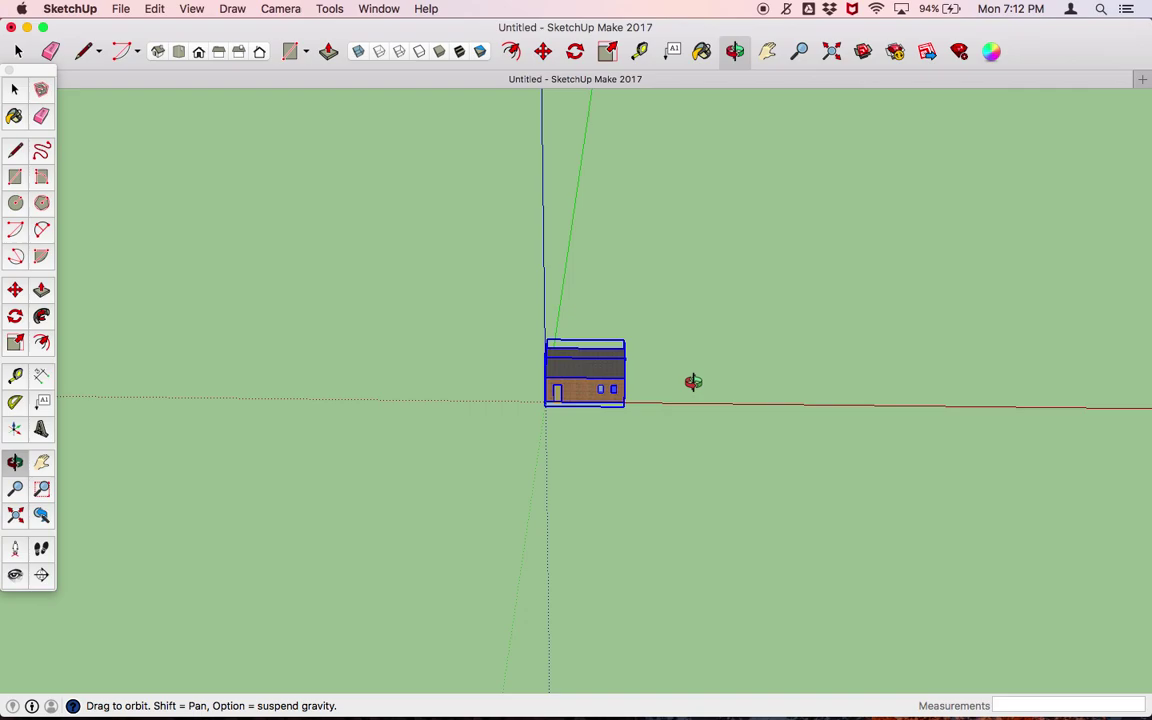
pyautogui.moveTo(692, 383); pyautogui.dragTo(608, 289)
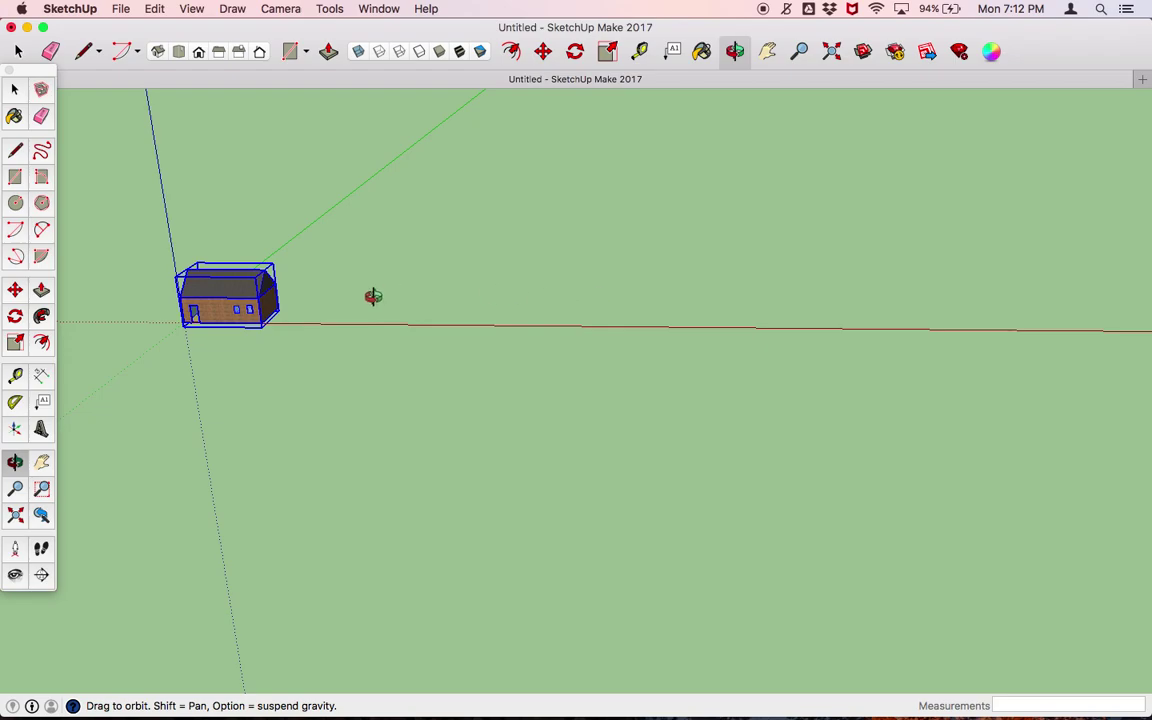
pyautogui.press('space')
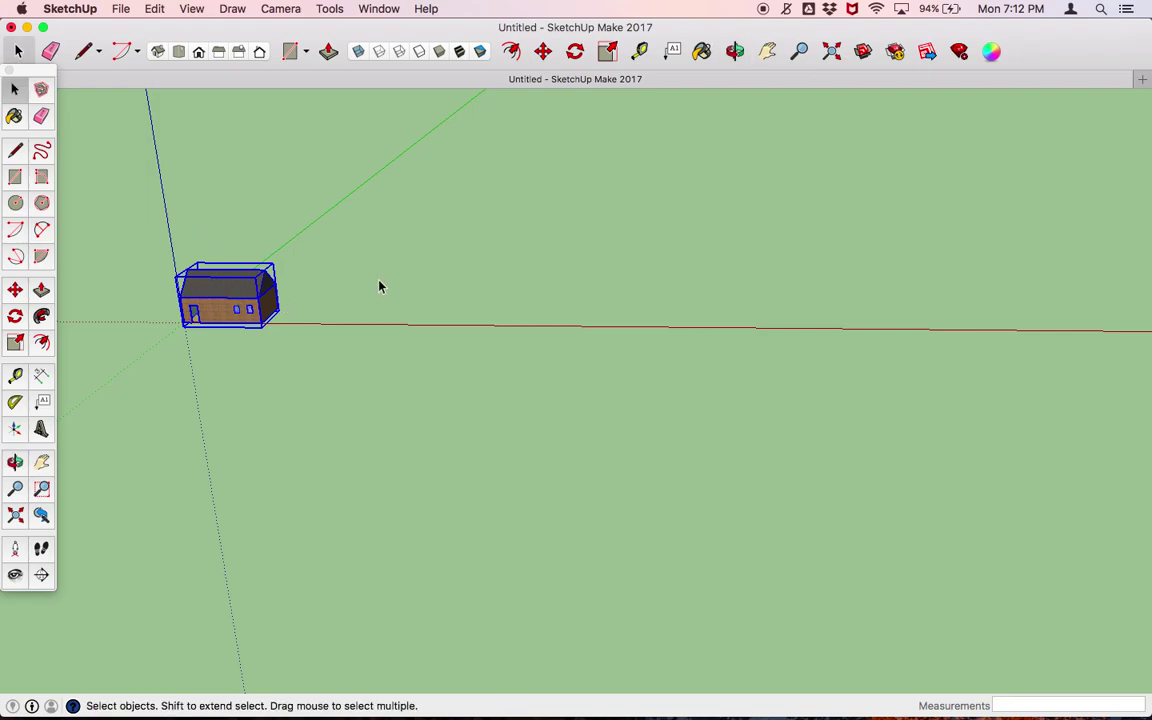
pyautogui.press('m')
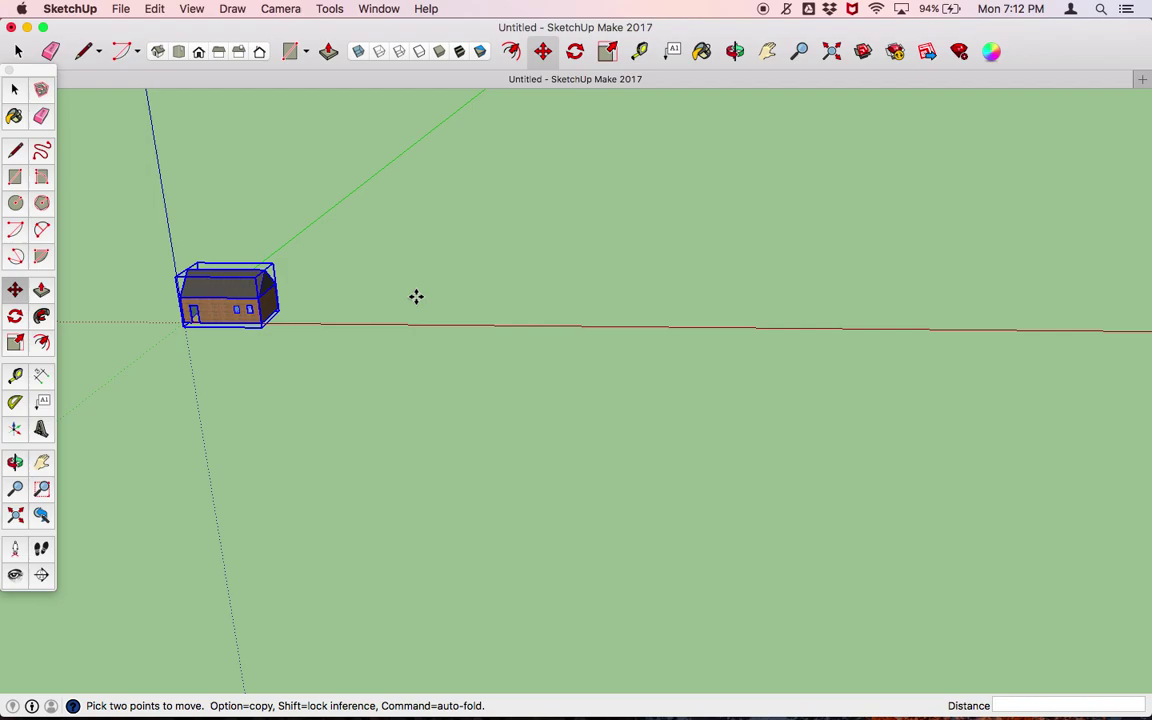
pyautogui.keyDown('alt'); pyautogui.click(416, 297); pyautogui.keyUp('alt')
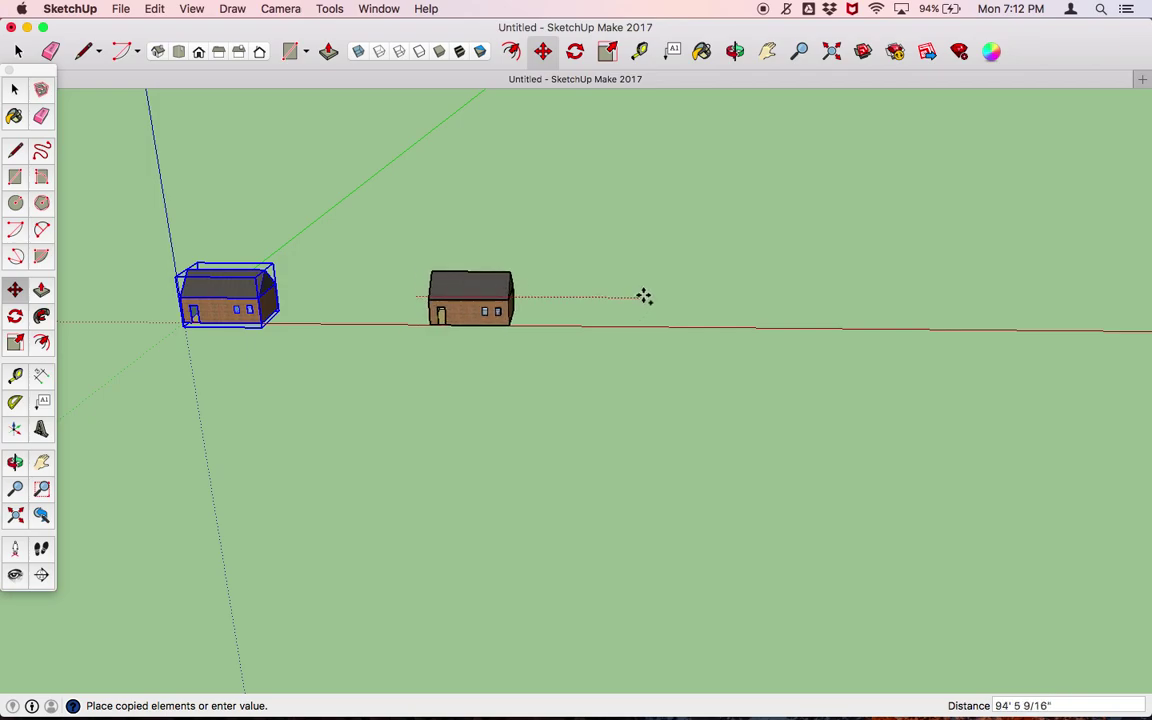
pyautogui.write('100')
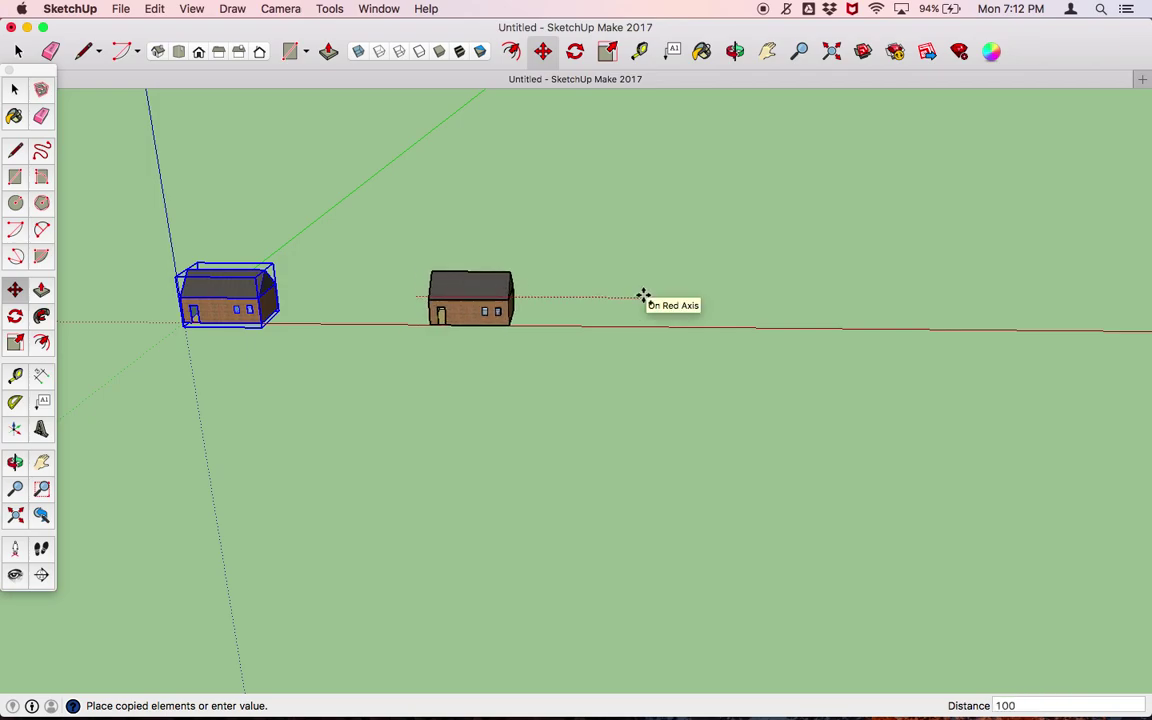
pyautogui.press('Return')
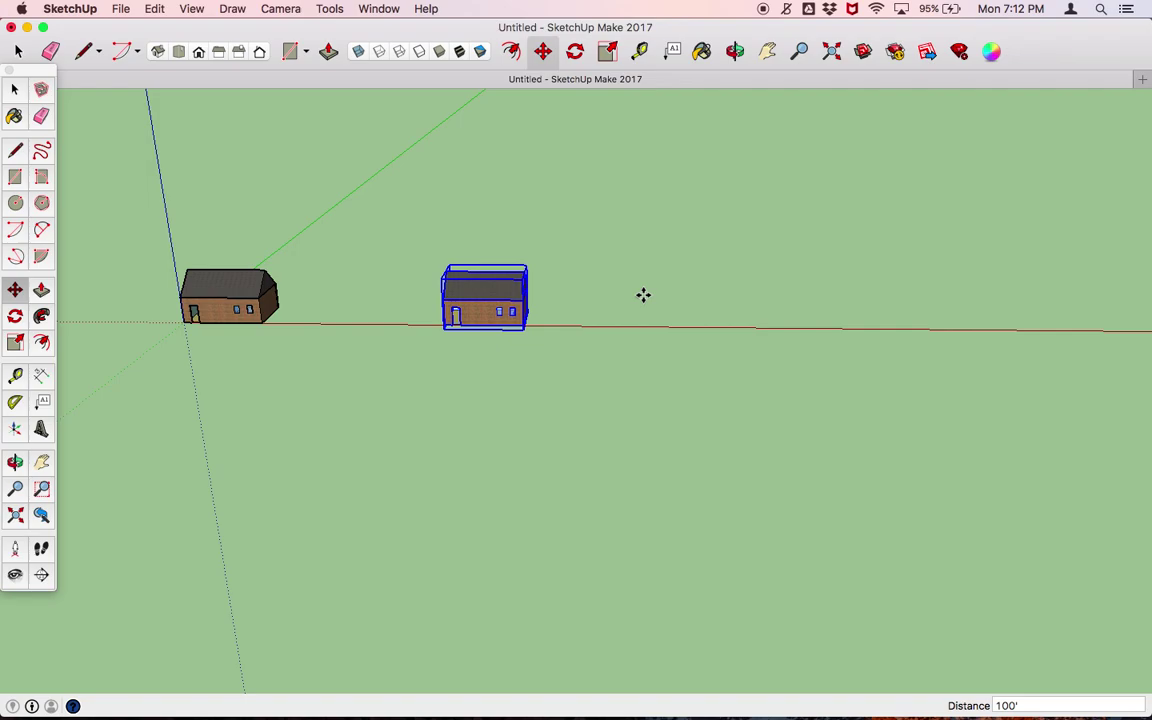
pyautogui.write('x5')
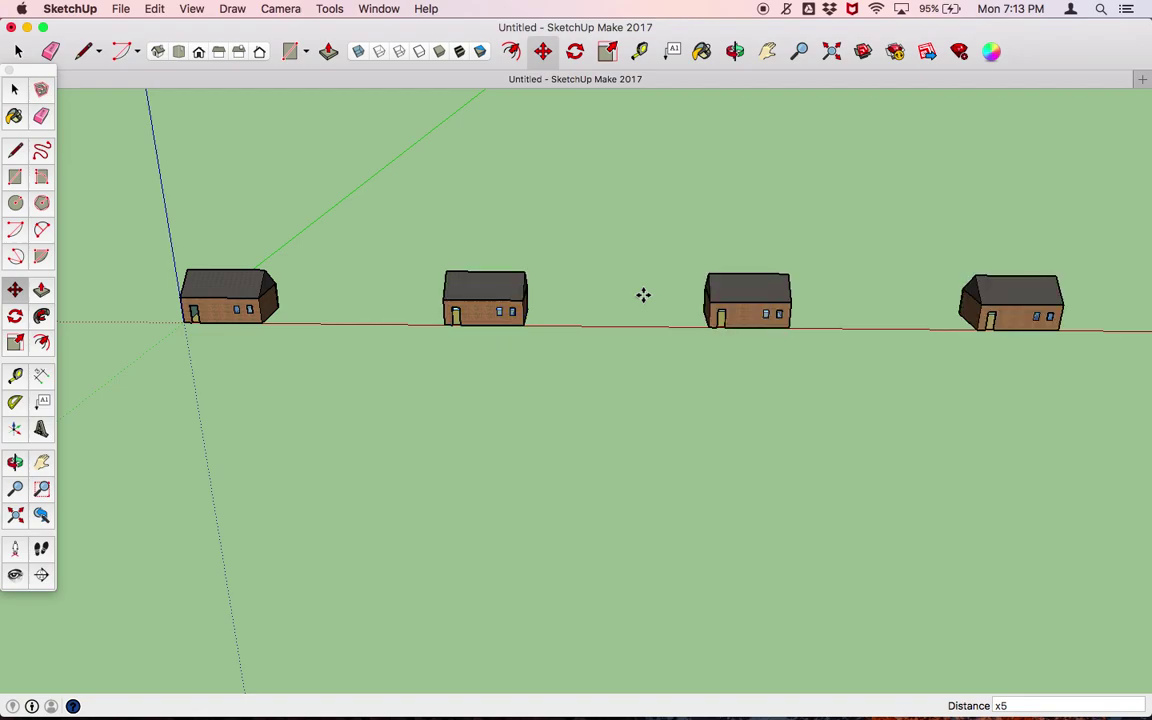
pyautogui.scroll(-4, 643, 295)
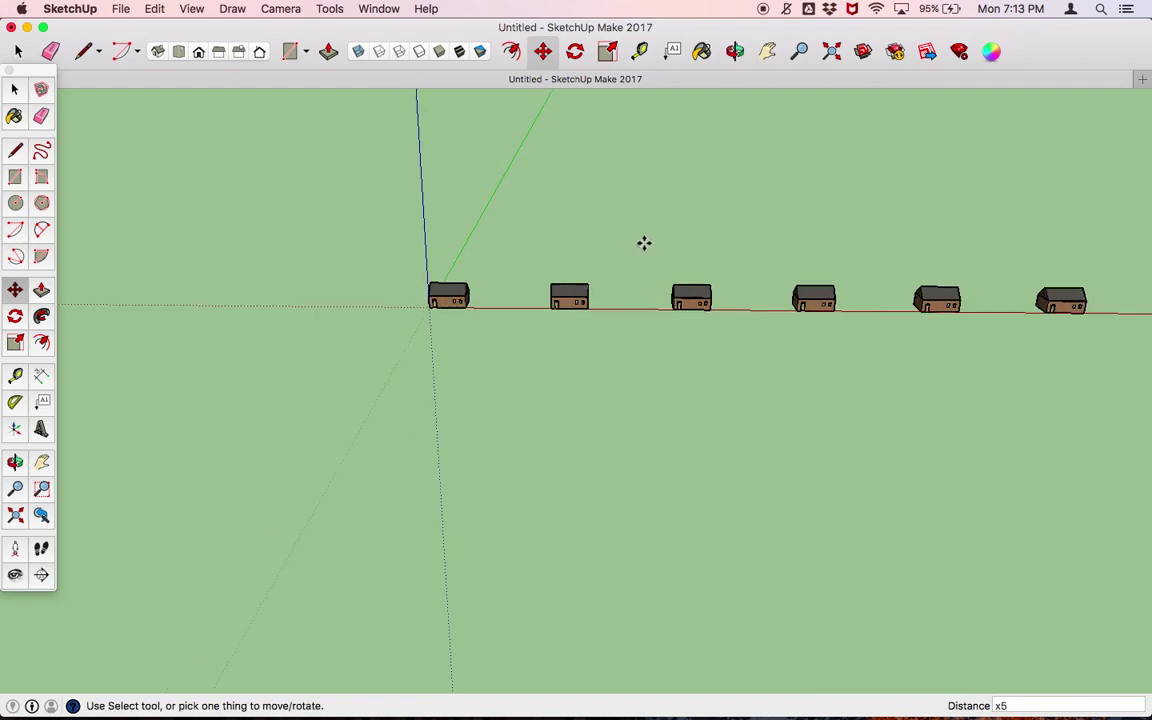
# Rotate a copy of the row's last cottage about 12.8° around a ground point behind it, and repeat the copy with x5 along the curve.
pyautogui.press('o')
pyautogui.keyDown('shift'); pyautogui.moveTo(643, 243); pyautogui.dragTo(450, 437); pyautogui.keyUp('shift')
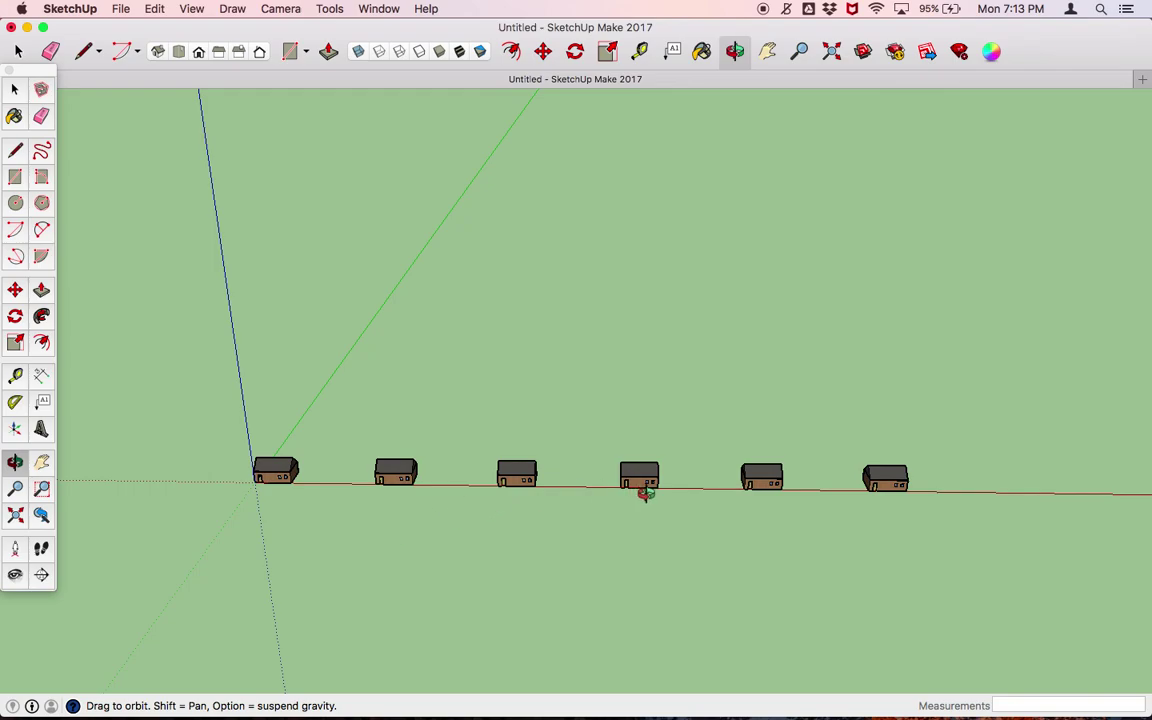
pyautogui.press('space')
pyautogui.click(882, 482)
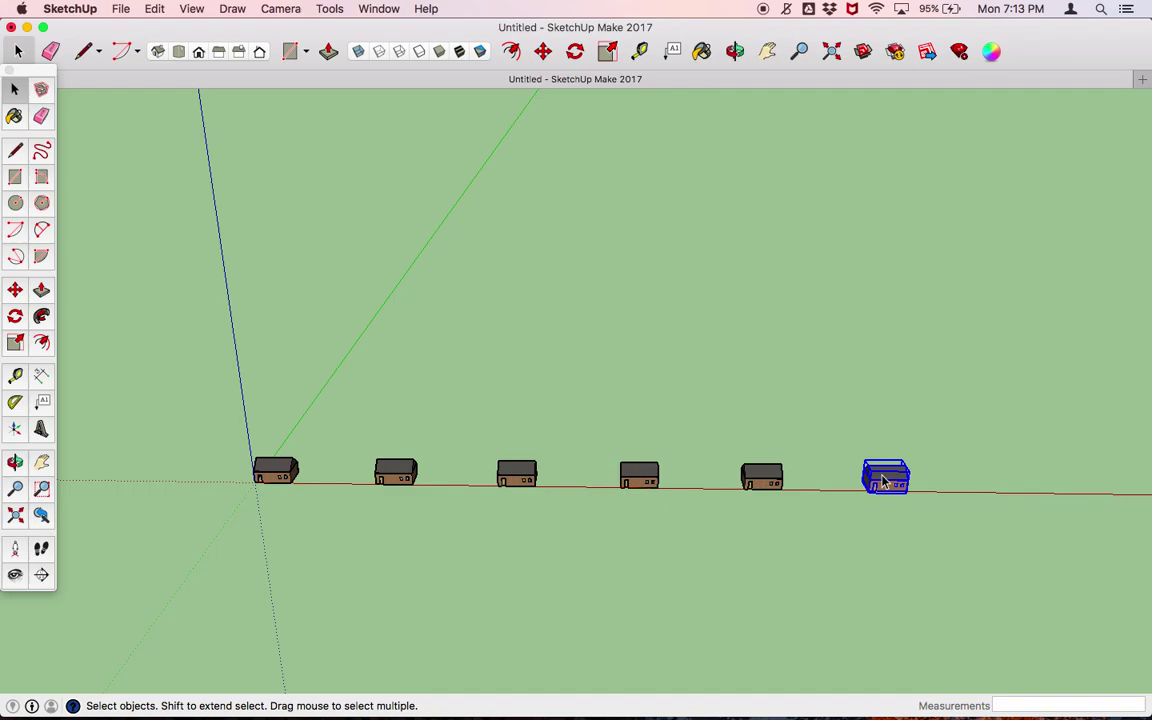
pyautogui.press('q')
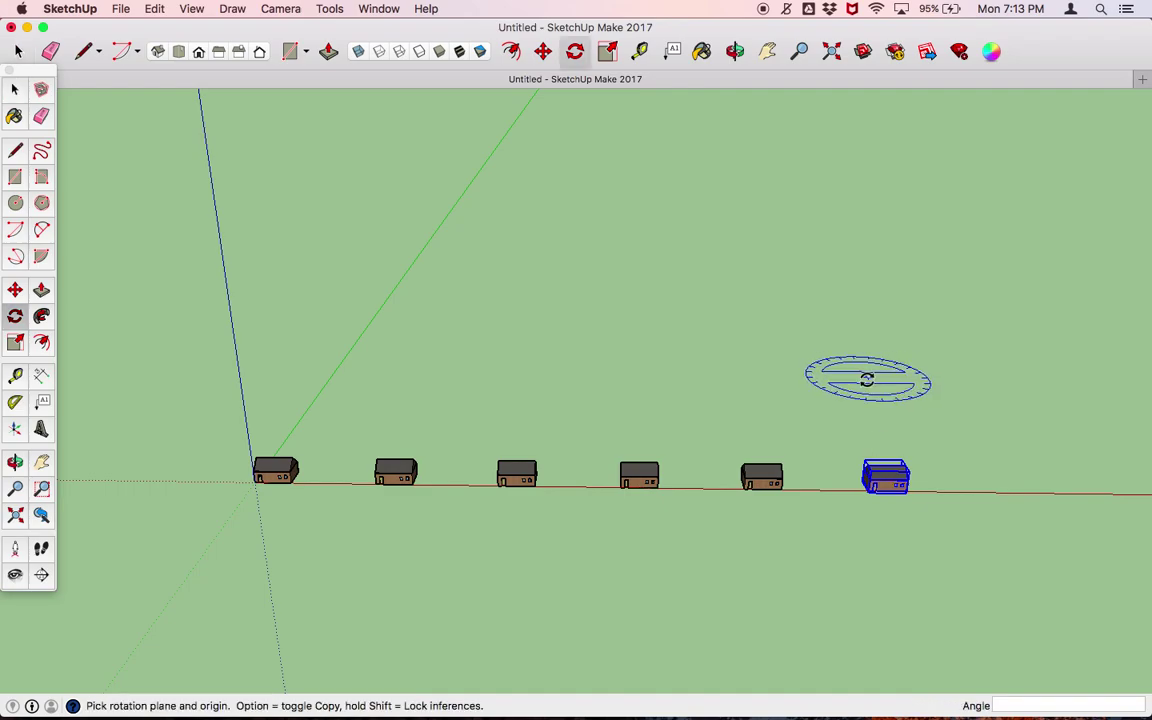
pyautogui.moveTo(873, 362); pyautogui.dragTo(886, 468)
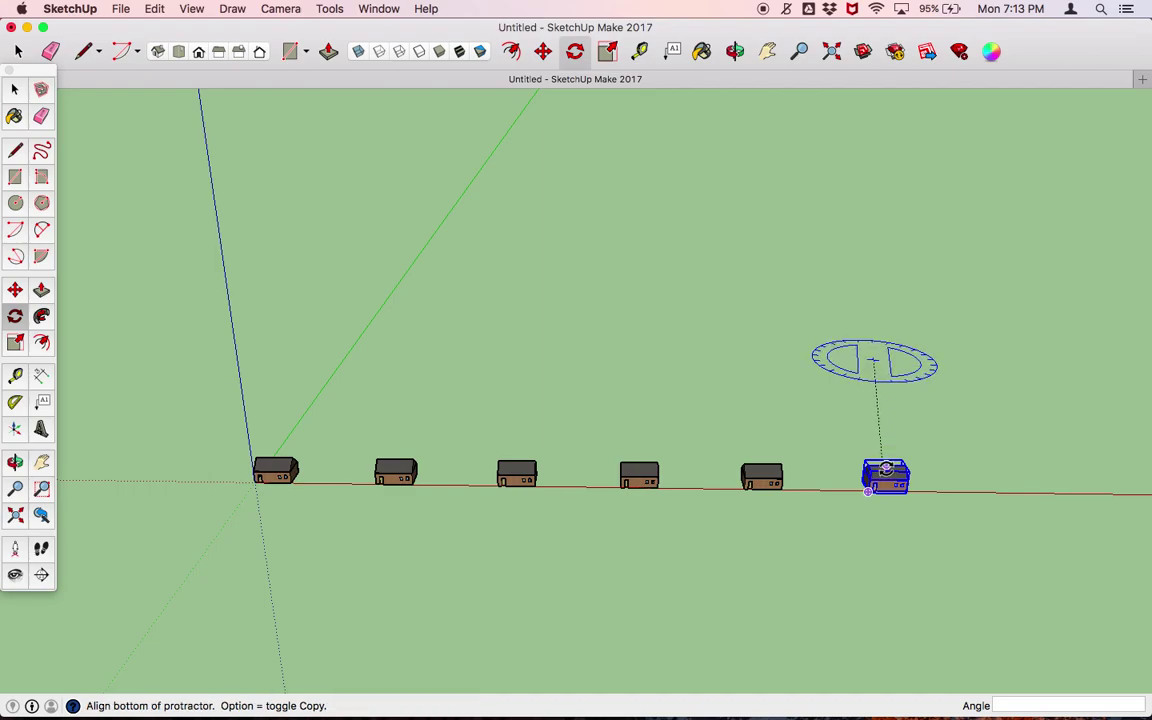
pyautogui.click(886, 470)
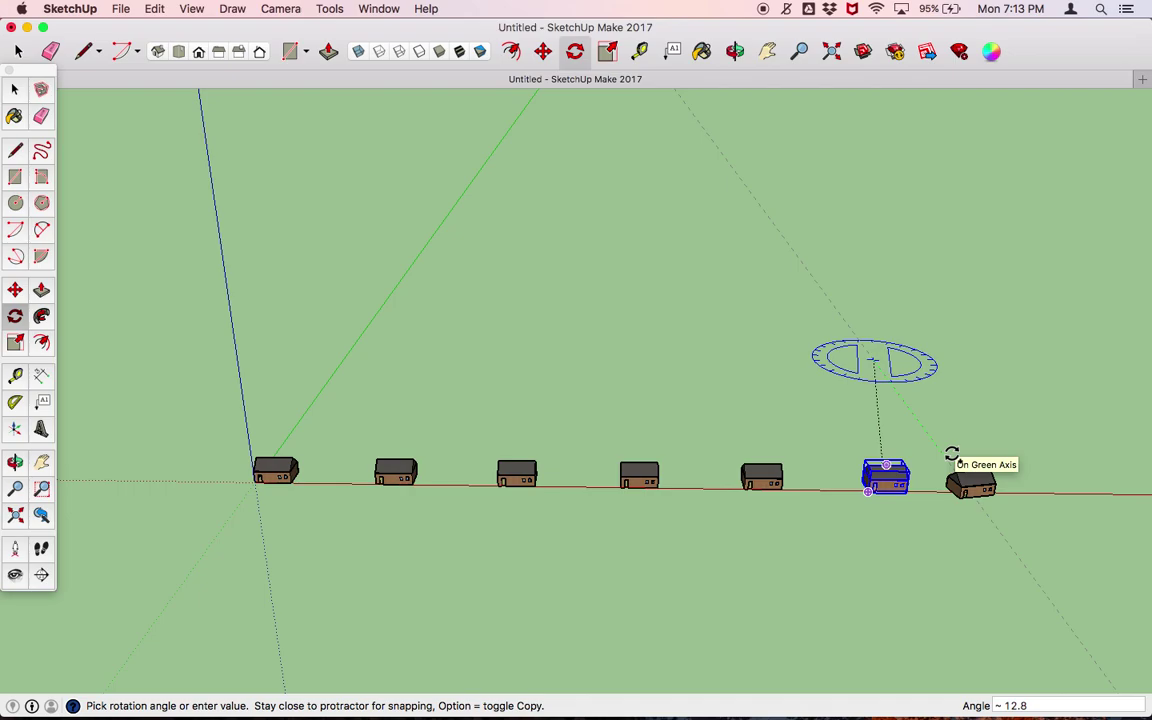
pyautogui.write('x5')
pyautogui.press('Return')
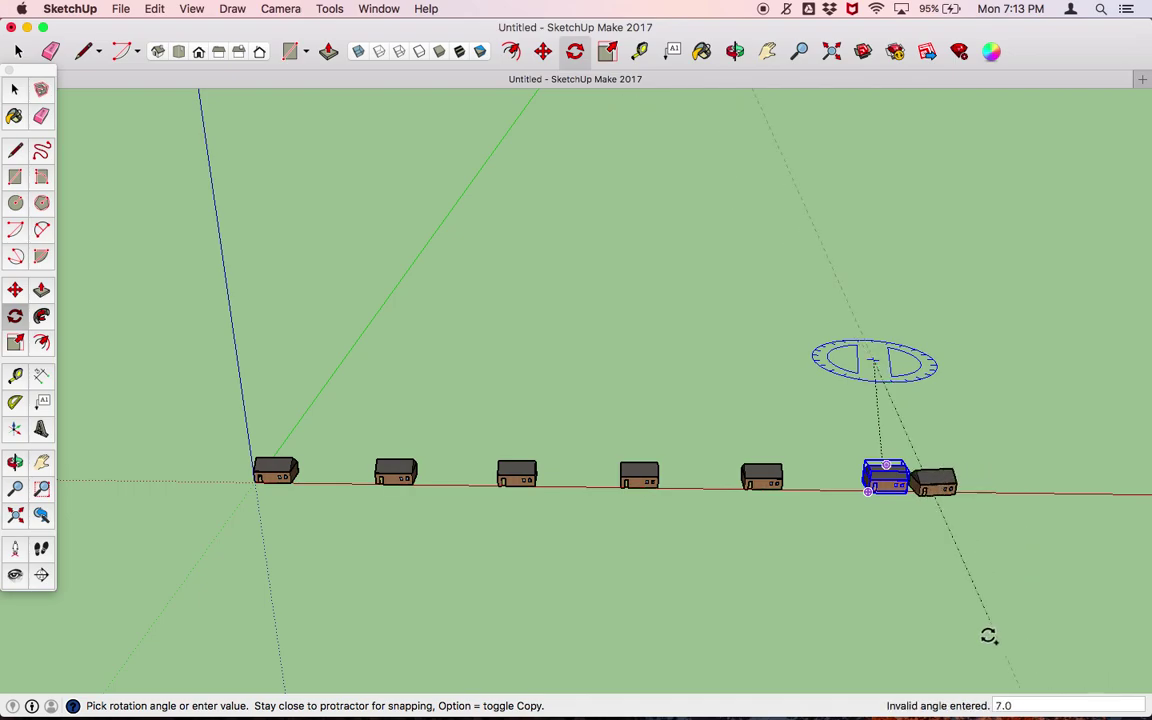
pyautogui.click(950, 484)
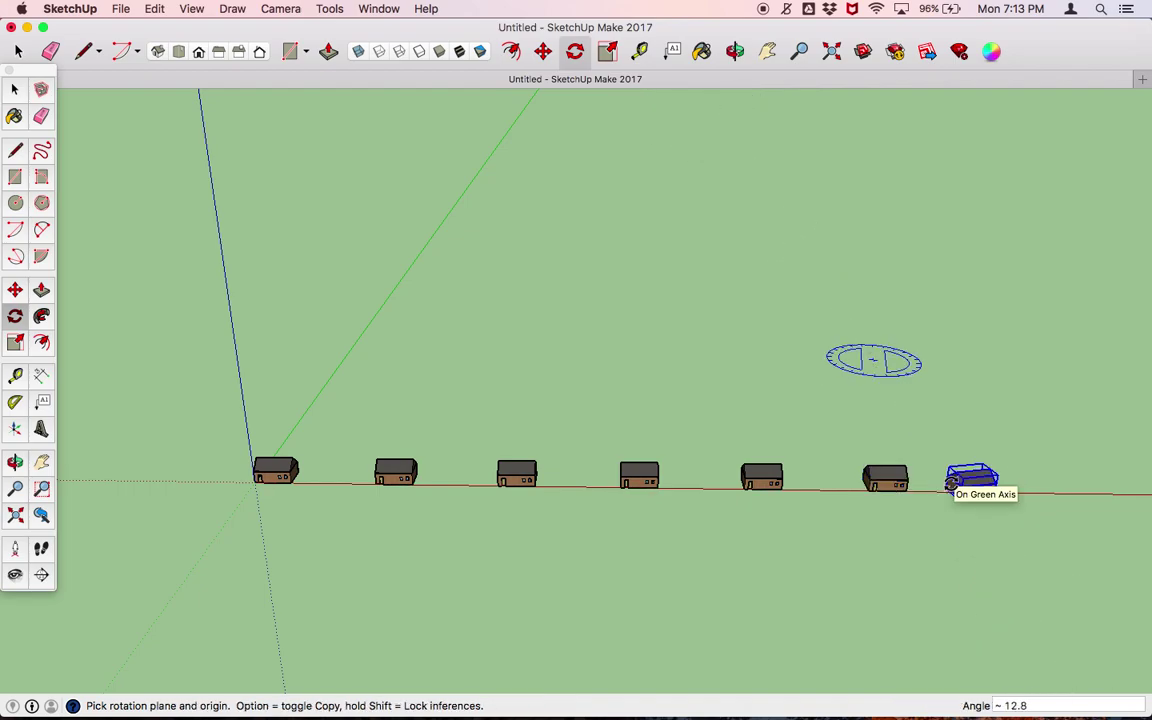
pyautogui.write('x5')
pyautogui.press('Return')
pyautogui.moveTo(805, 28); pyautogui.dragTo(684, 31)
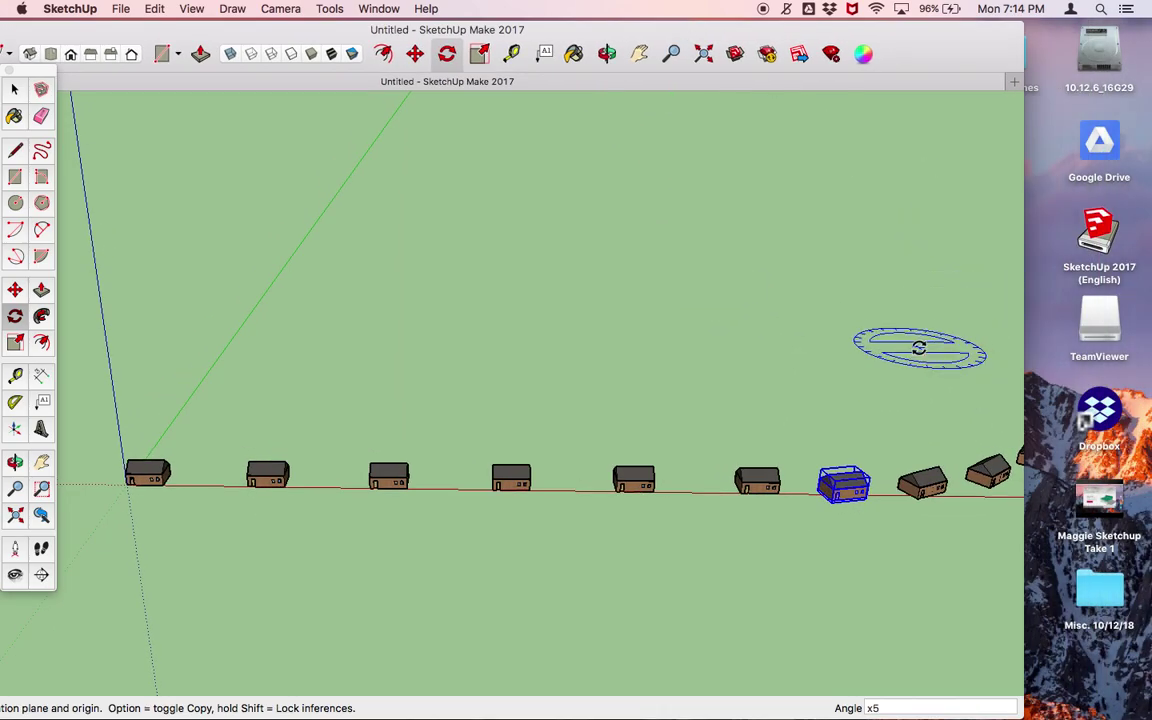
pyautogui.moveTo(1024, 344); pyautogui.dragTo(1149, 343)
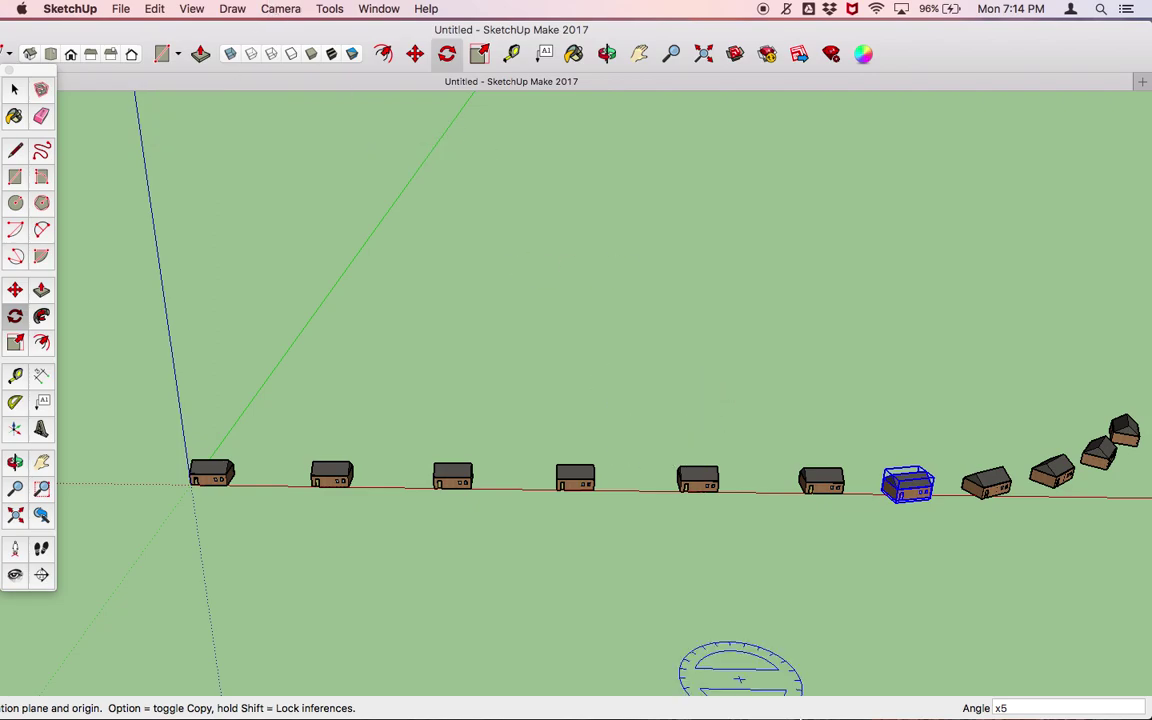
pyautogui.moveTo(826, 690)
pyautogui.rightClick(873, 690)
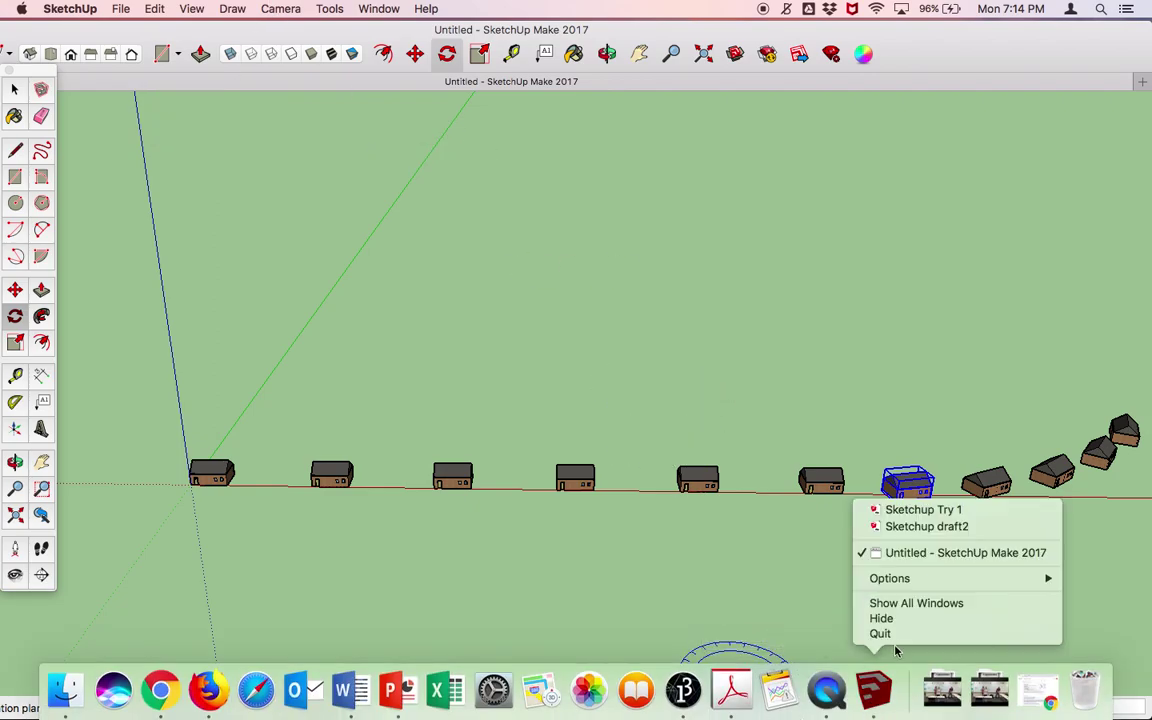
pyautogui.click(826, 690)
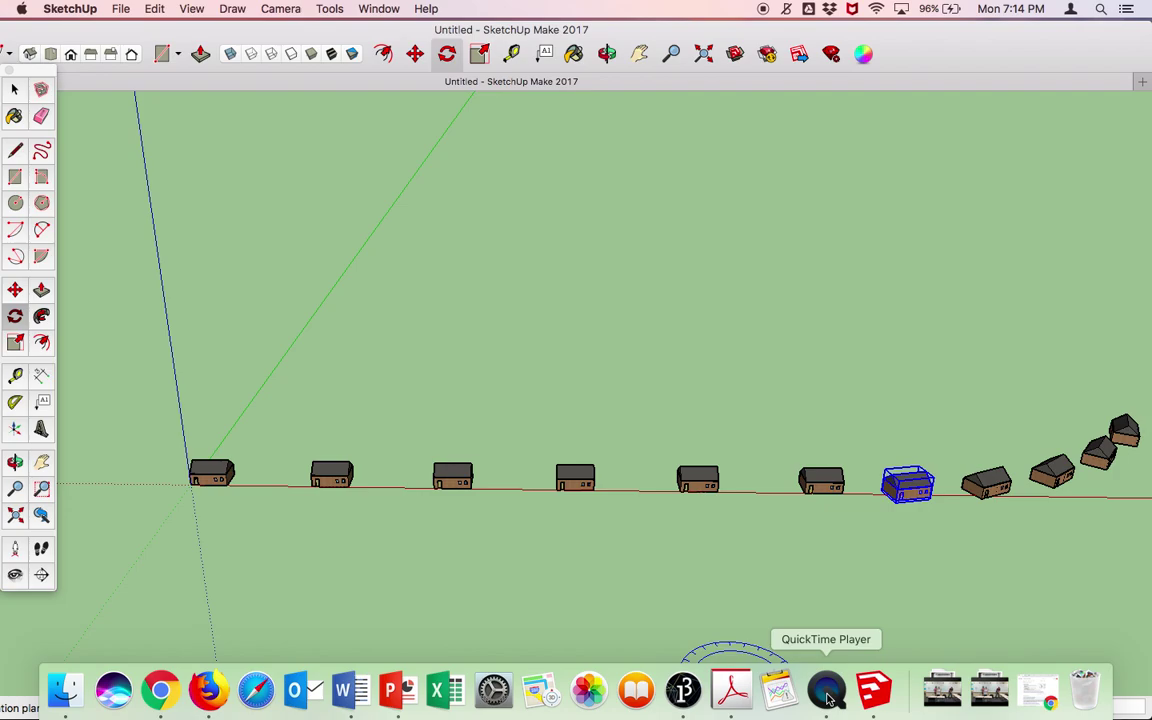
pyautogui.rightClick(826, 690)
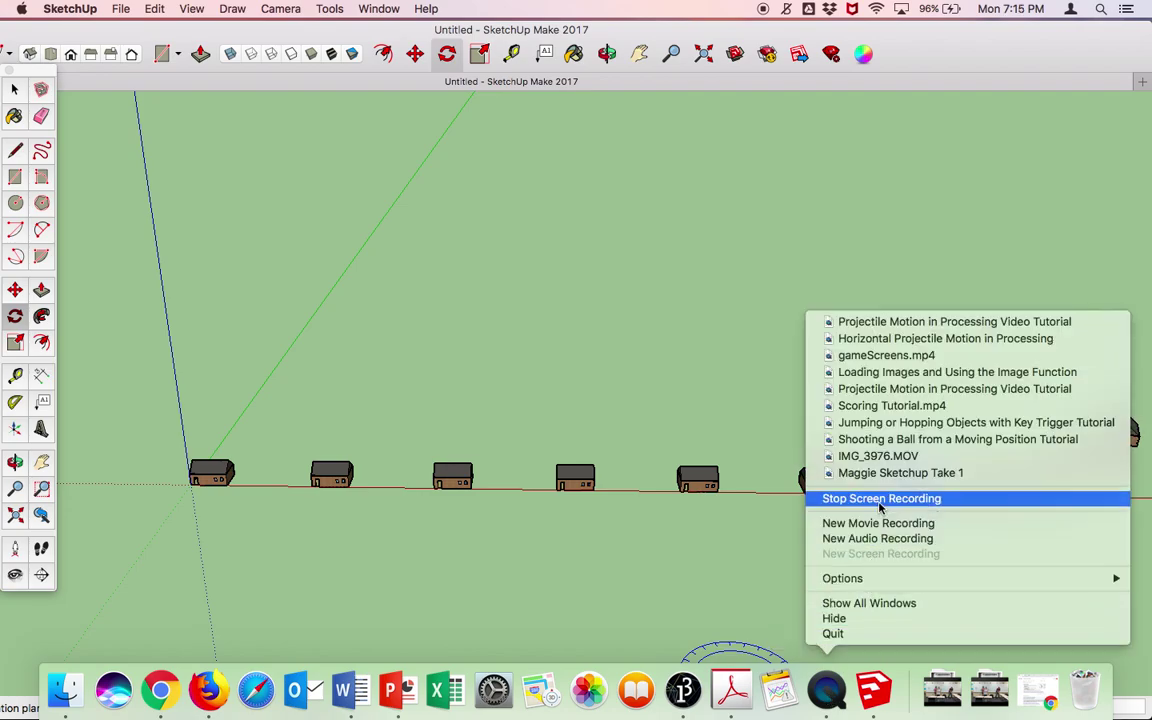